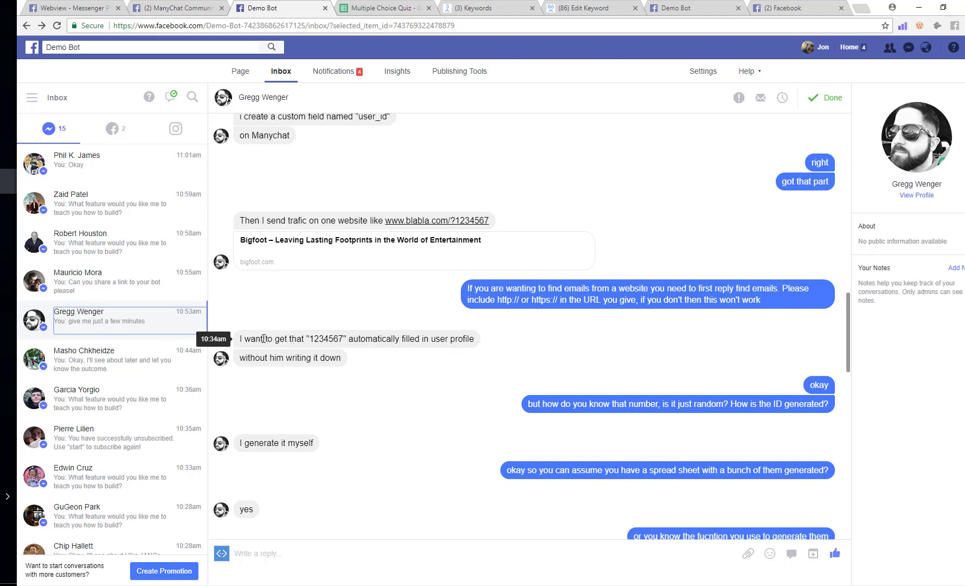
Step: Review the inbox conversation about filling a "user_id" custom field automatically from a URL parameter
double_click(321, 343)
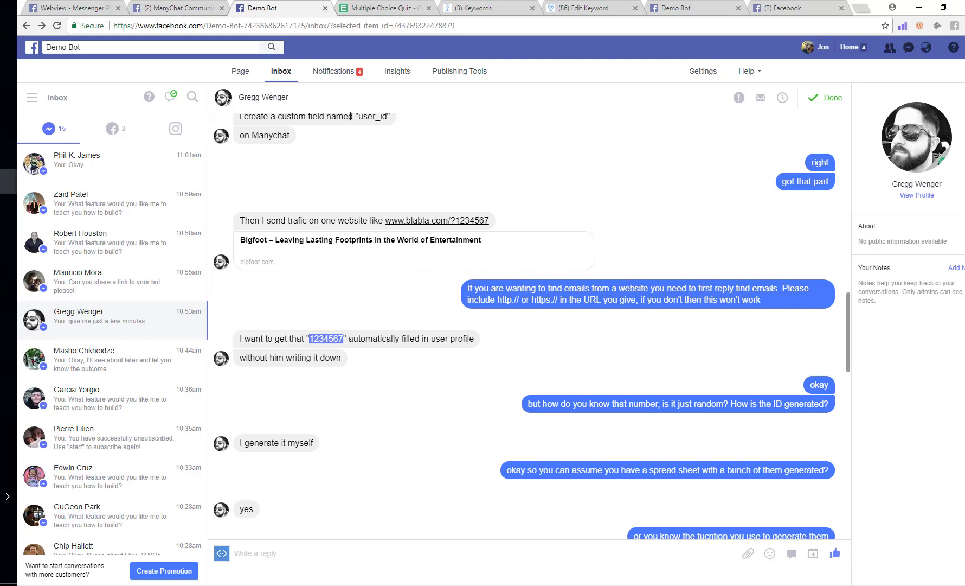
scroll(352, 163, up, 2)
double_click(360, 224)
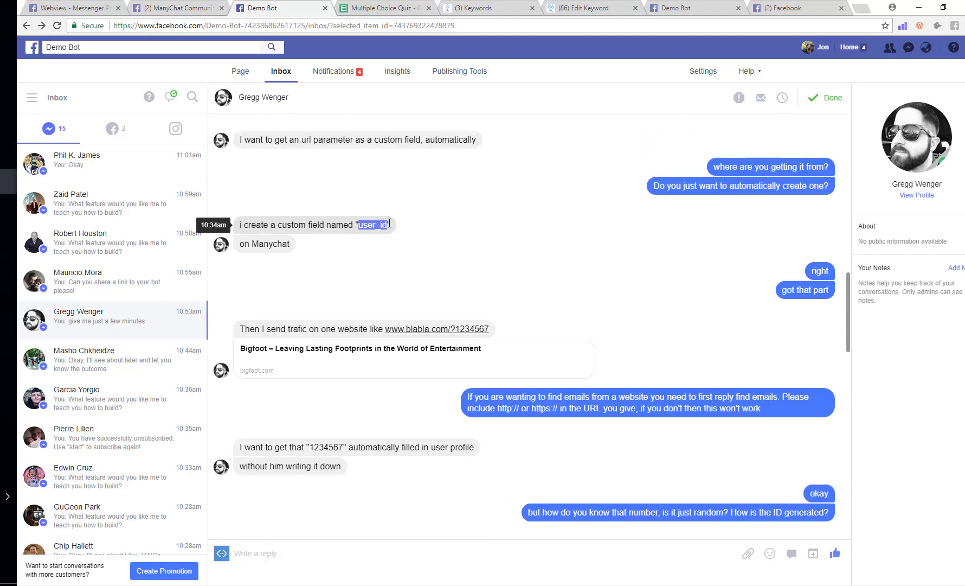
scroll(382, 255, down, 2)
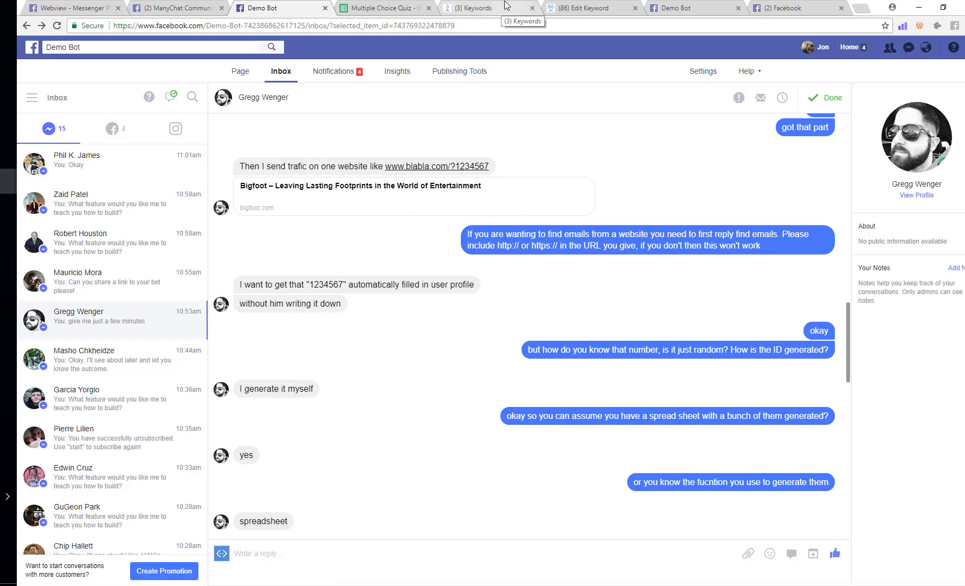
Step: Switch to the ManyChat Keywords page and create a rule for messages that are "user id"
drag(505, 6, 402, 6)
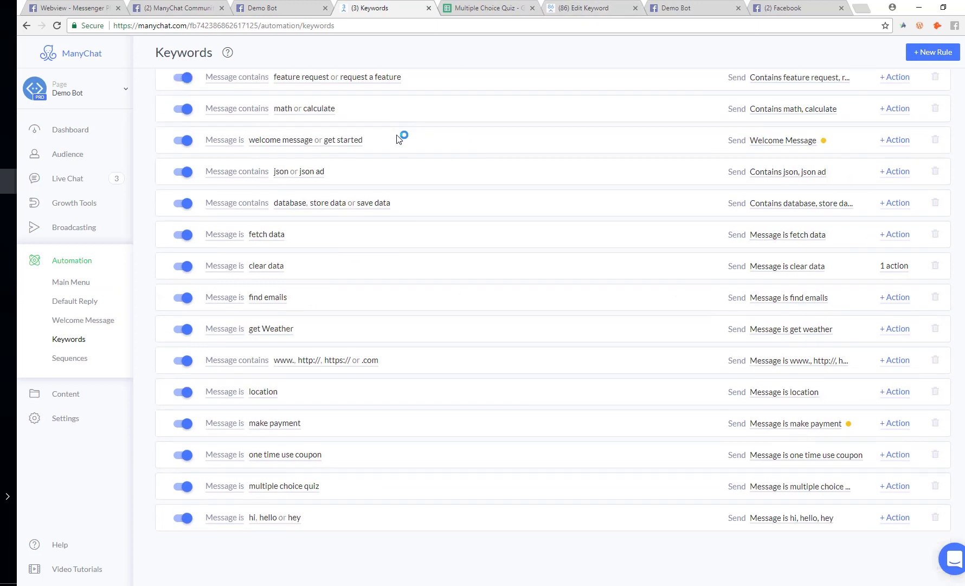
scroll(614, 334, up, 4)
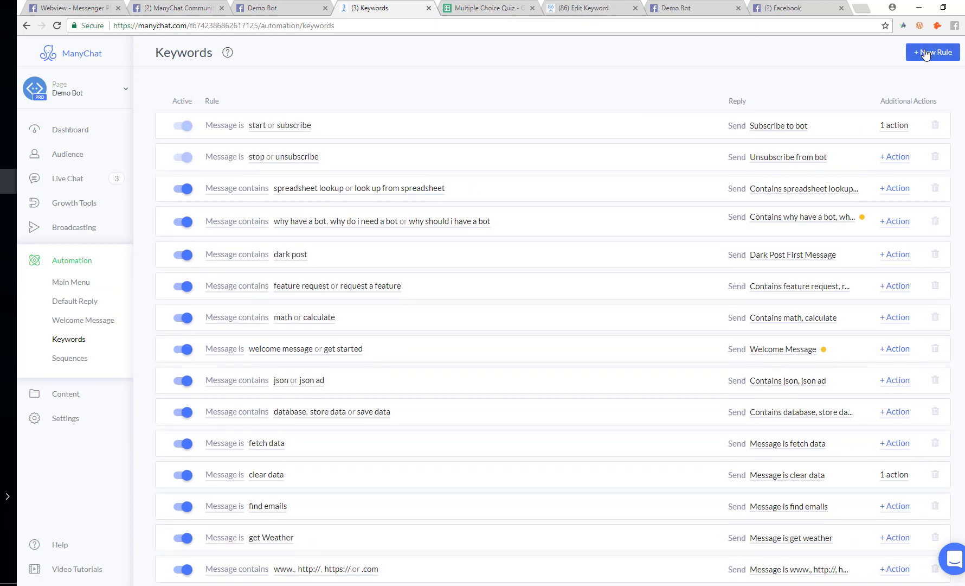
click(926, 52)
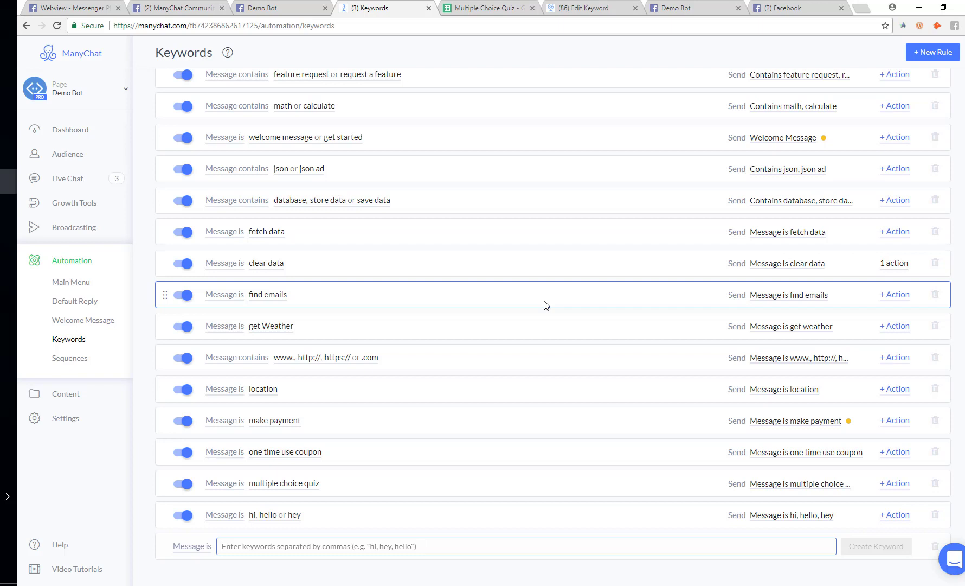
text(user id)
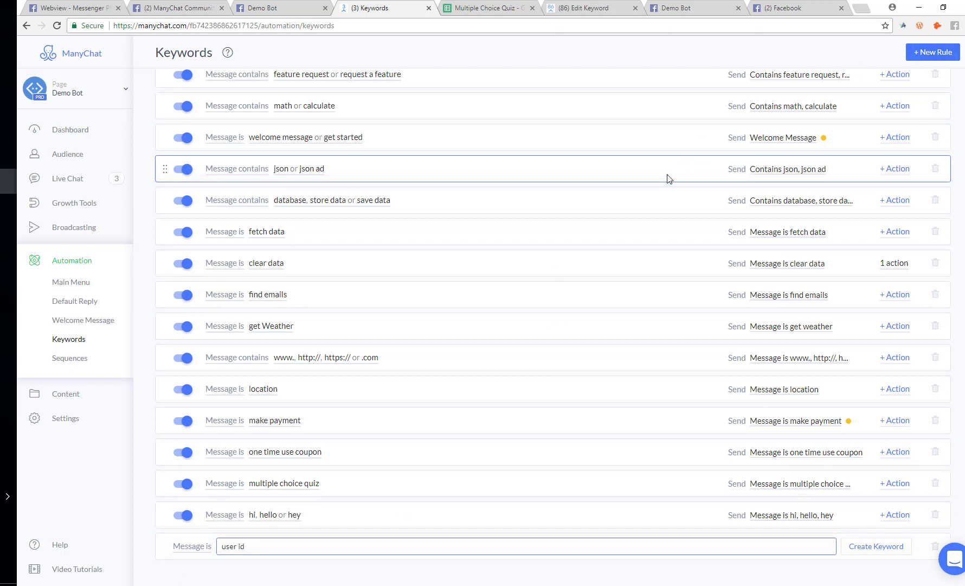
click(880, 547)
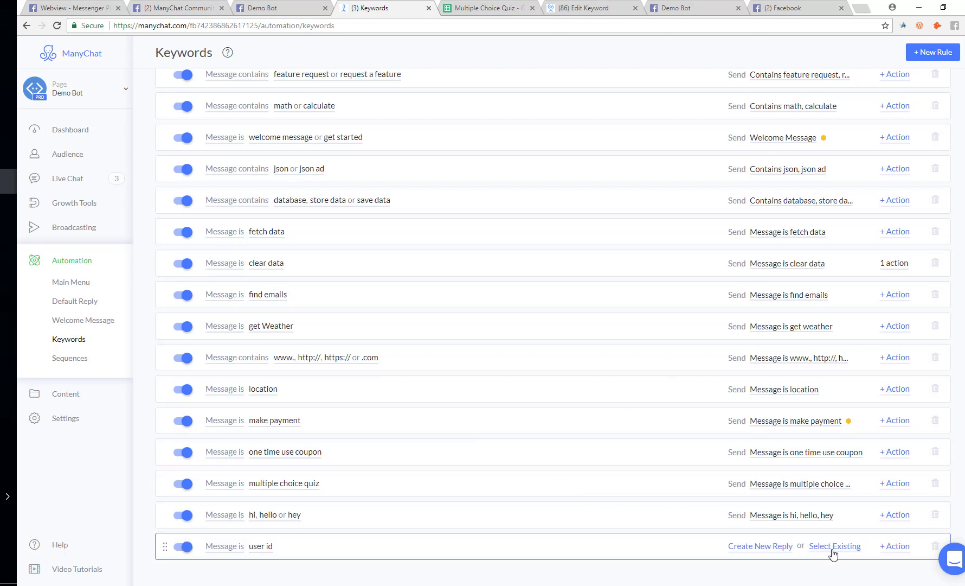
Step: Create a new reply for the "user id" keyword in the flow builder, with an Action Group as starting step beside the Send Message block
click(764, 547)
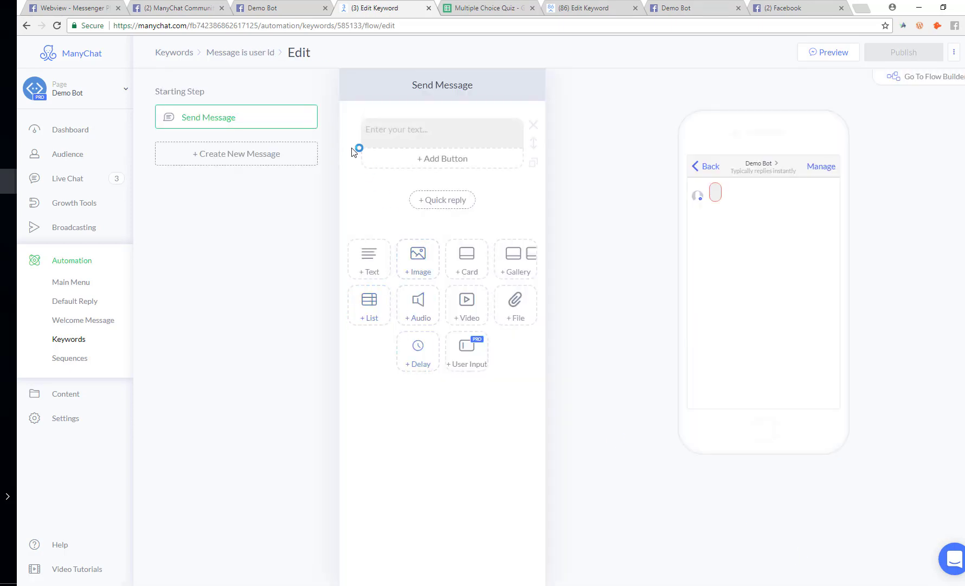
click(911, 79)
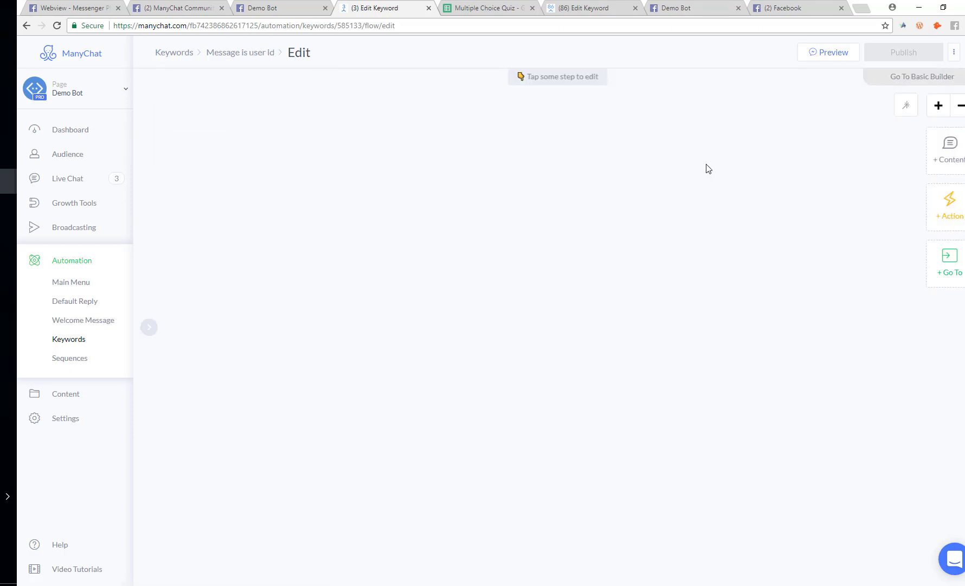
click(931, 212)
drag(670, 344, 366, 286)
drag(567, 246, 341, 286)
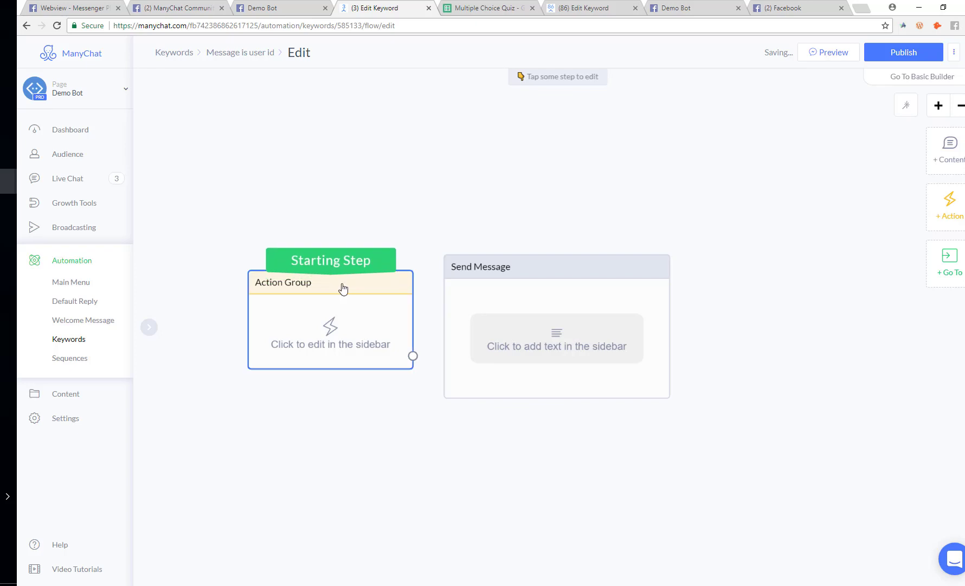
Step: Add a Trigger Zap action to the Action Group with a new event named "set-user-id"
click(327, 324)
click(260, 144)
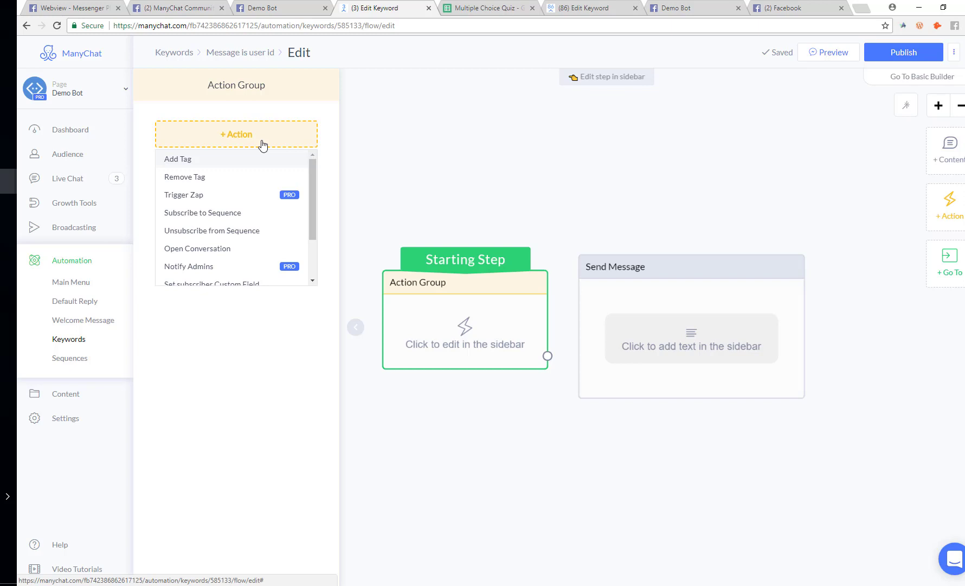
click(193, 195)
click(235, 150)
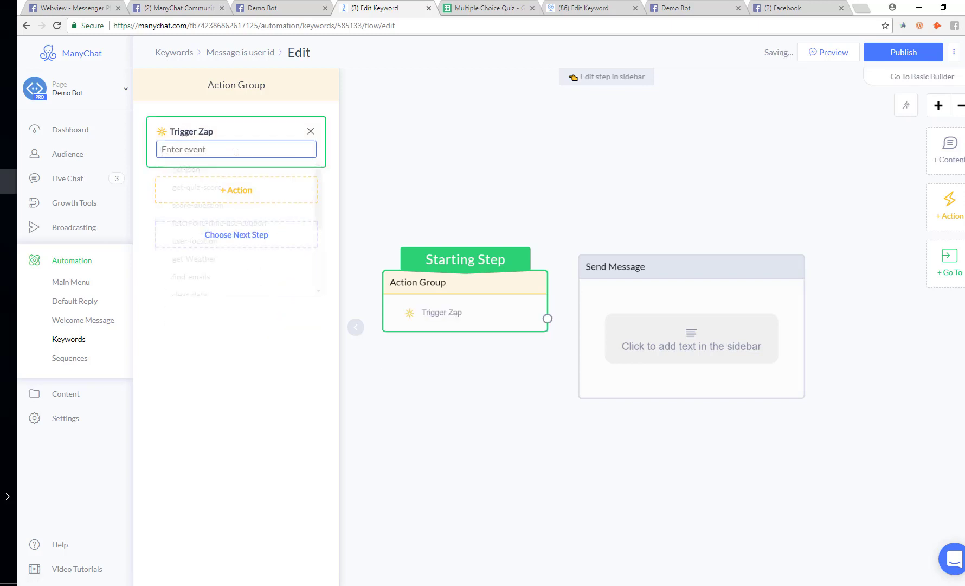
text(set-u)
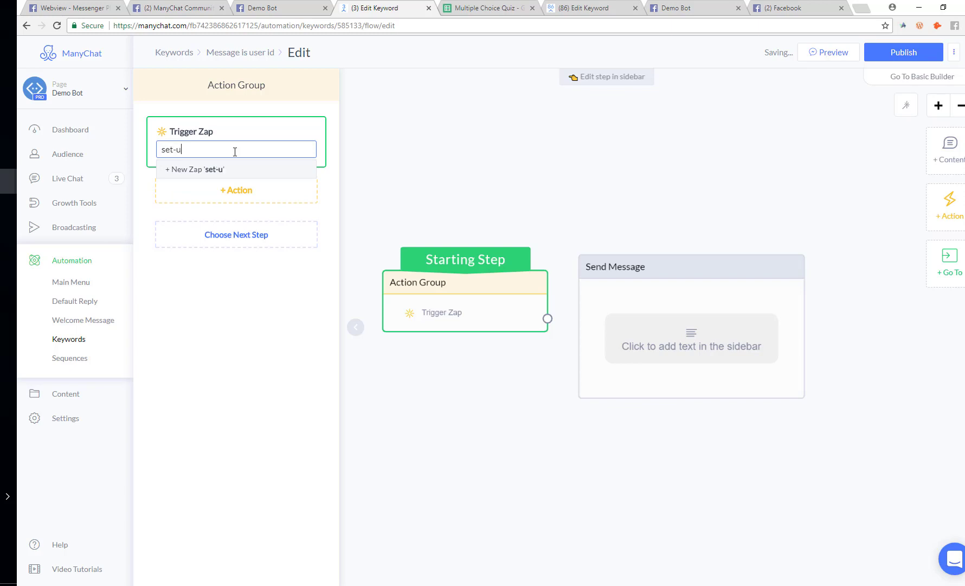
text(ser-id)
click(201, 169)
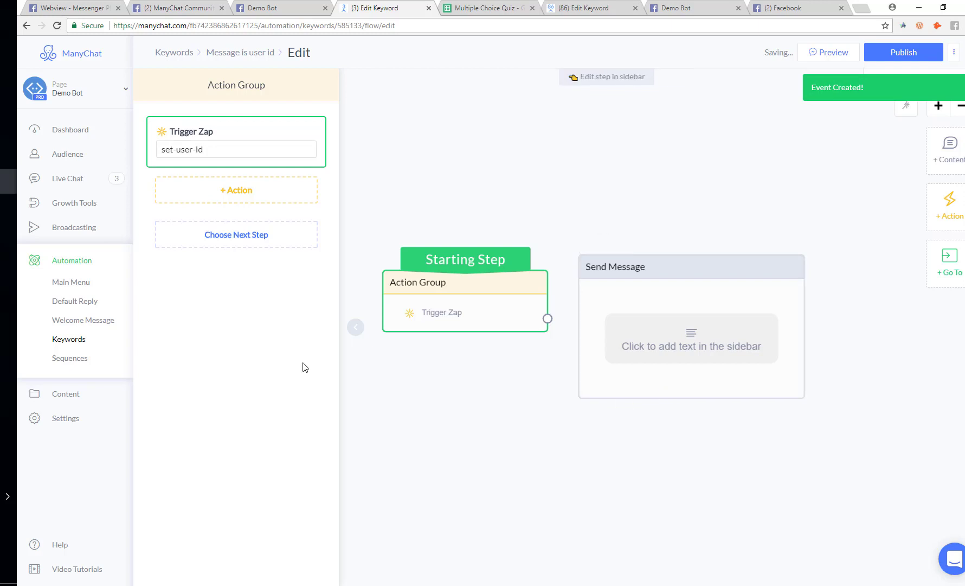
Step: Open the ManyChat bot settings in a separate browser tab
right_click(59, 391)
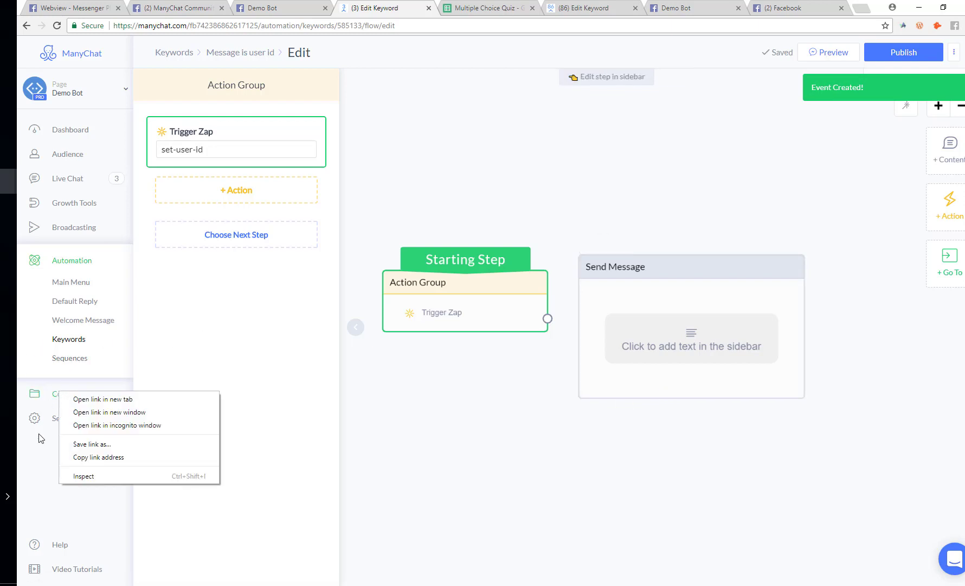
click(49, 433)
right_click(57, 422)
click(75, 432)
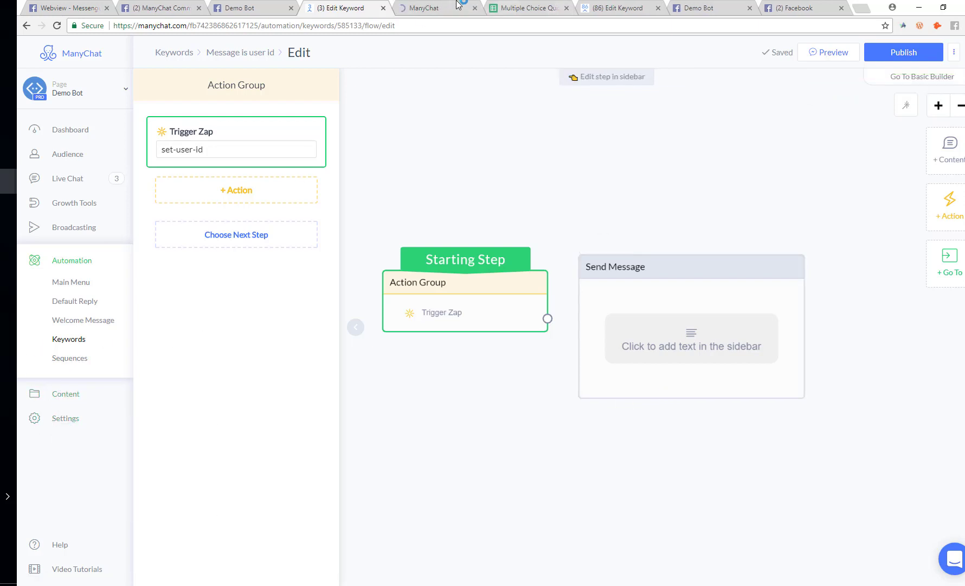
click(457, 6)
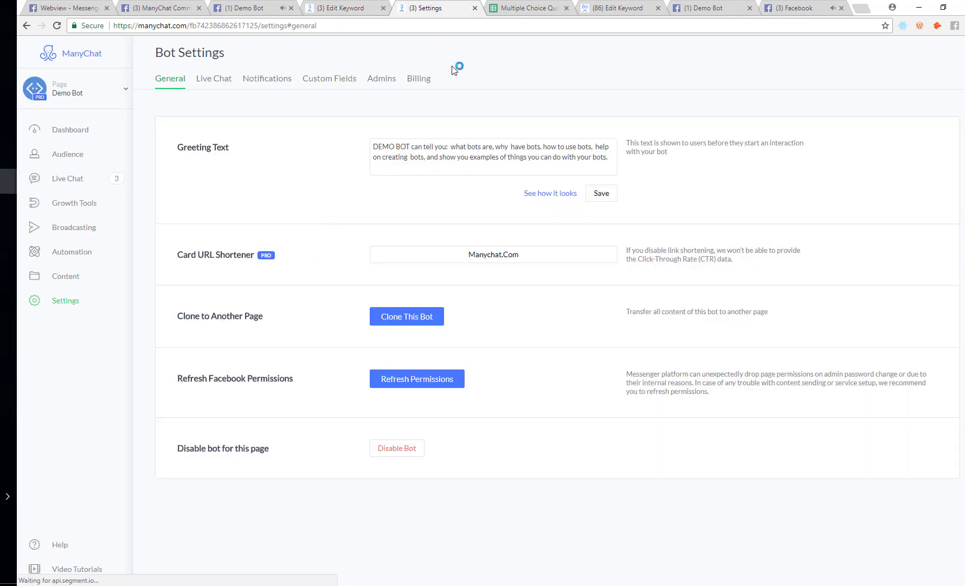
Step: Create a new custom field of type Text for the user ID in the bot settings
click(334, 82)
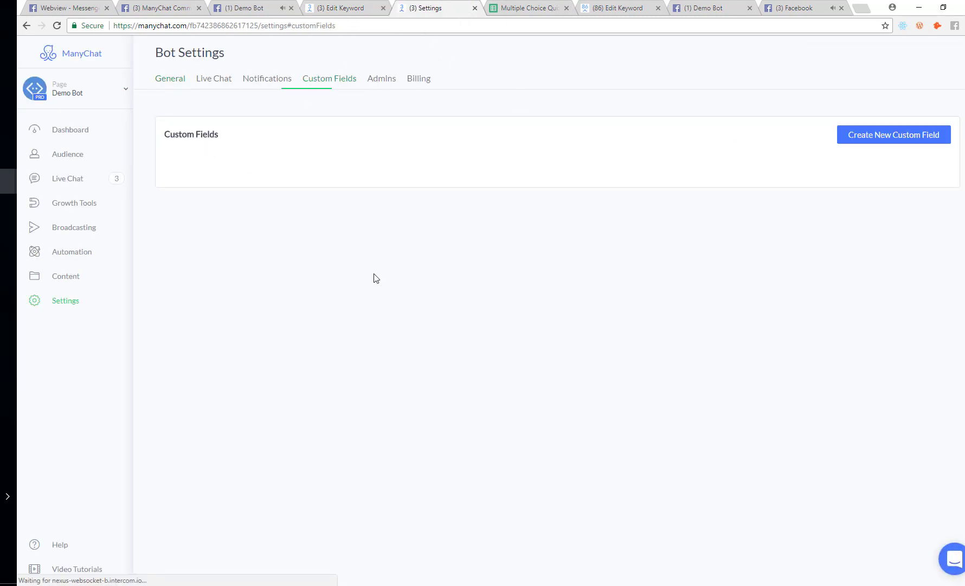
click(862, 134)
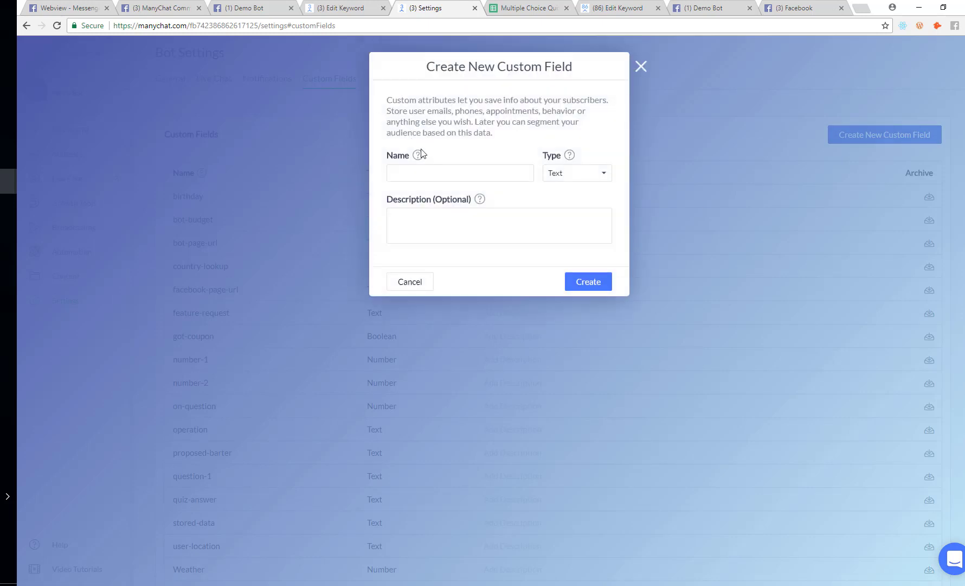
click(454, 171)
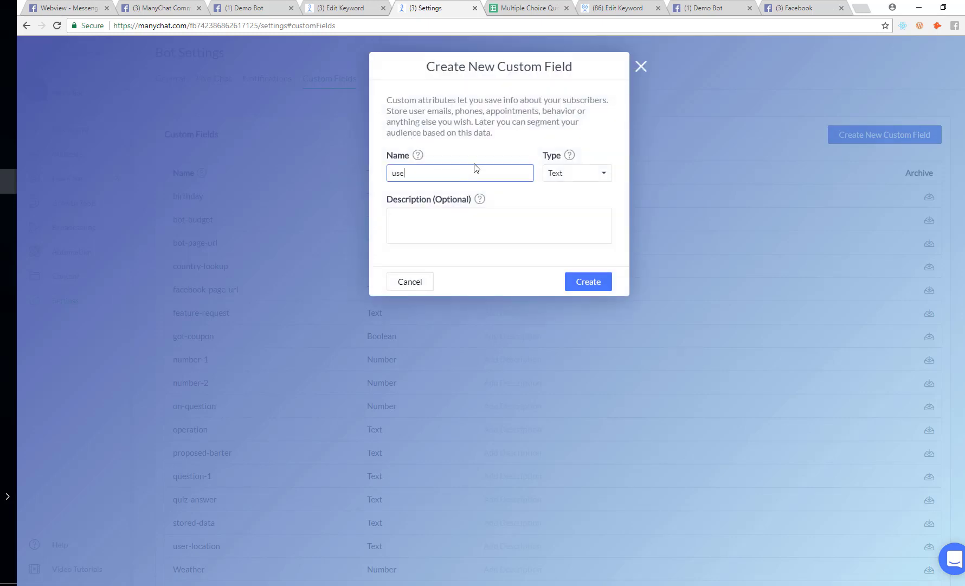
click(589, 289)
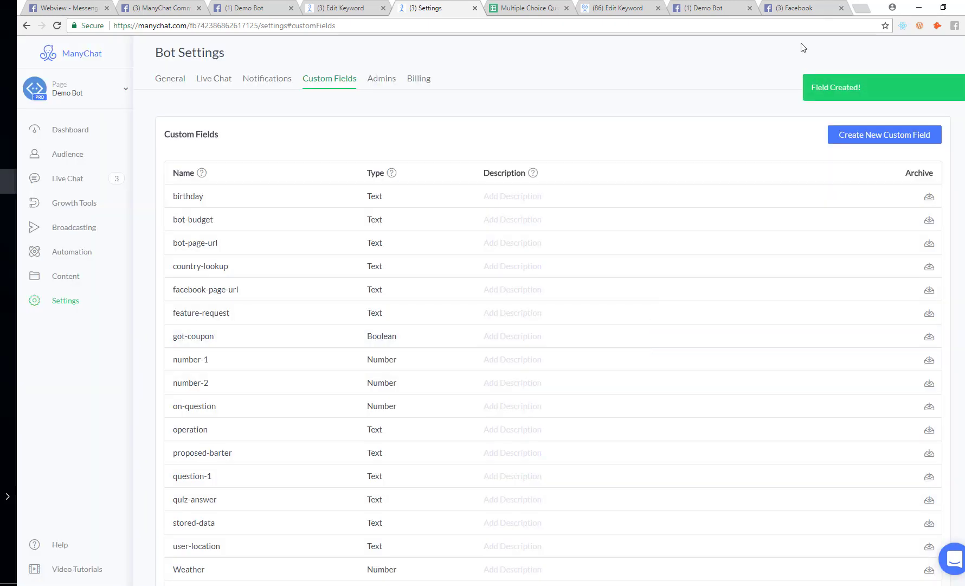
Step: Open zapier.com/zapbook/schedule/ in a new browser tab and place that tab right after the bot settings tab
click(346, 10)
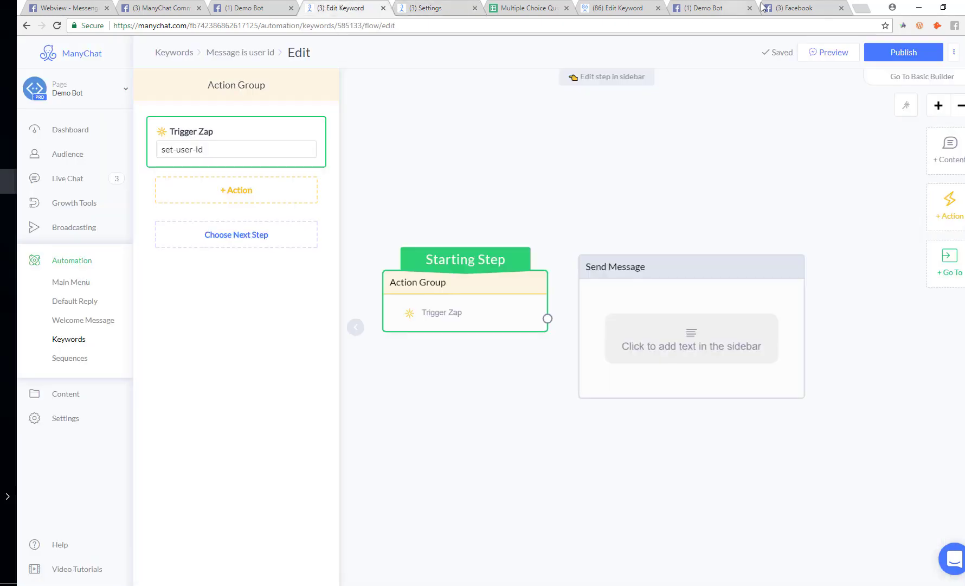
click(862, 8)
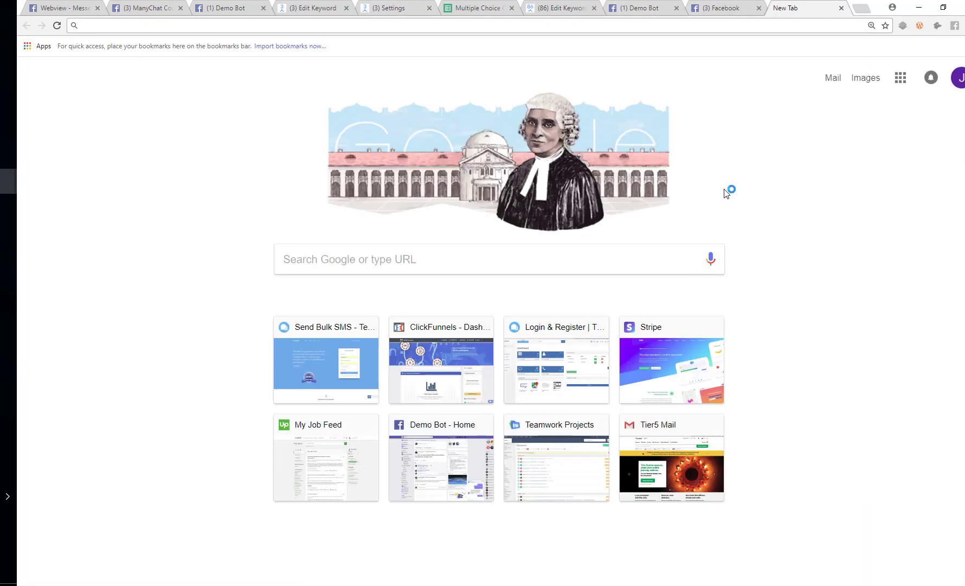
text(zapier.com/zapbook/schedule/)
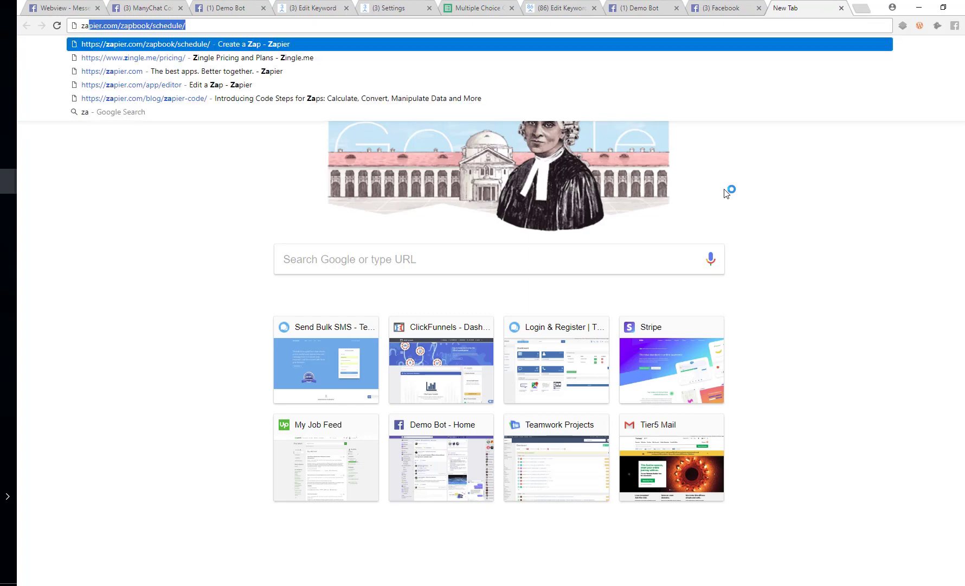
key(Return)
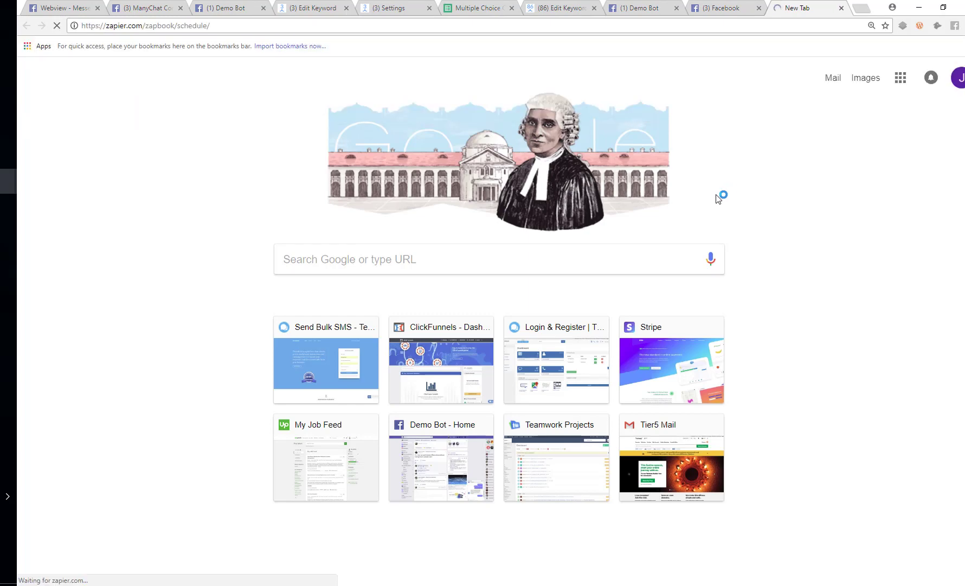
drag(796, 7, 485, 9)
Step: Go from the Multiple Choice Quiz sheet to the Google Sheets home page and create a blank spreadsheet
click(544, 9)
click(31, 54)
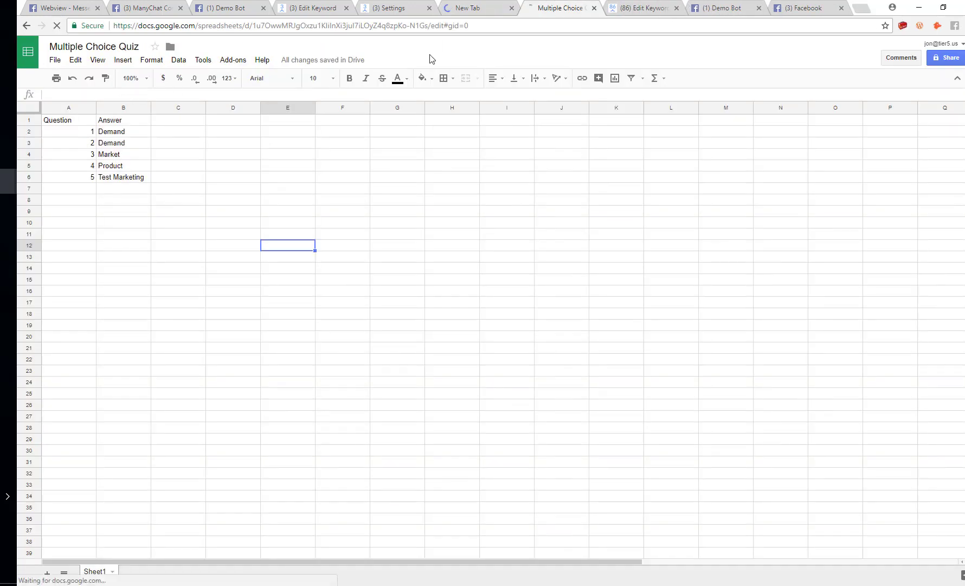
click(470, 8)
click(556, 8)
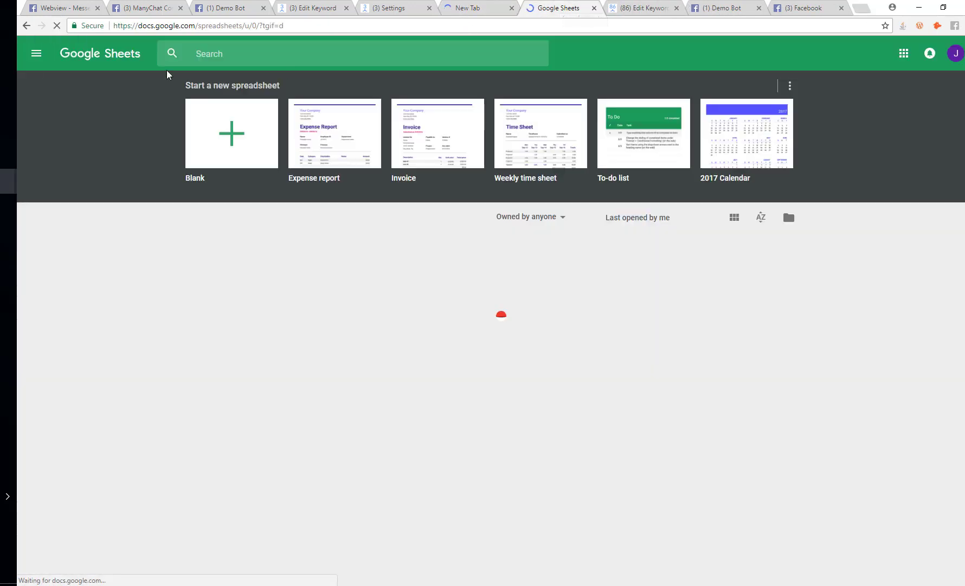
click(232, 133)
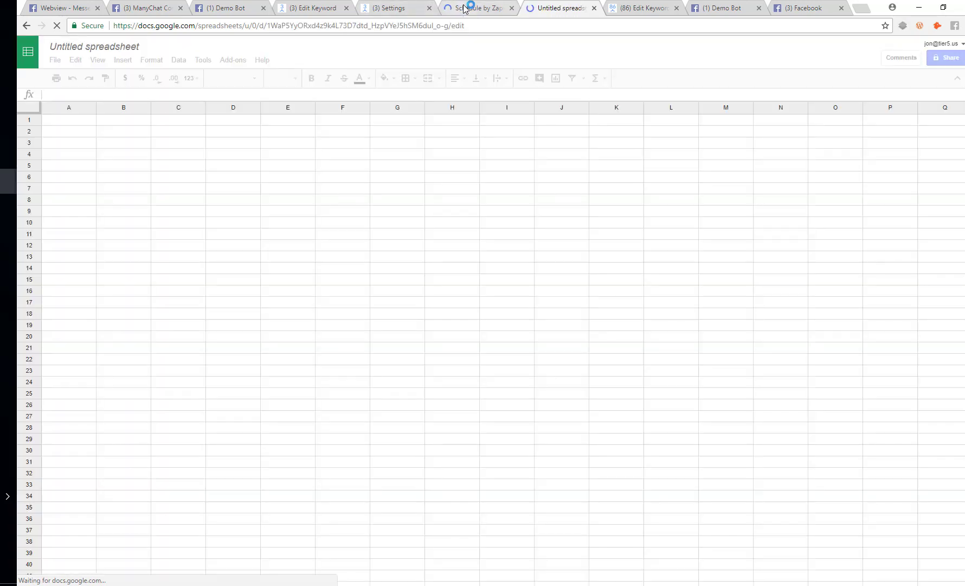
Step: Switch to Zapier and start making a new zap
click(465, 8)
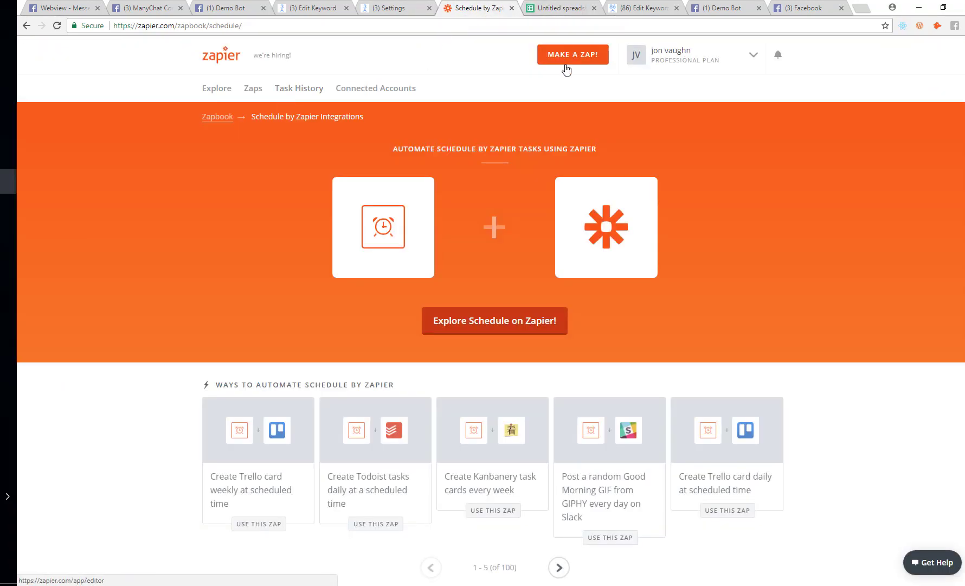
click(564, 57)
Step: Switch to the untitled Google spreadsheet and rename it "ManyChat Demo Bot User ID's"
click(556, 7)
click(130, 46)
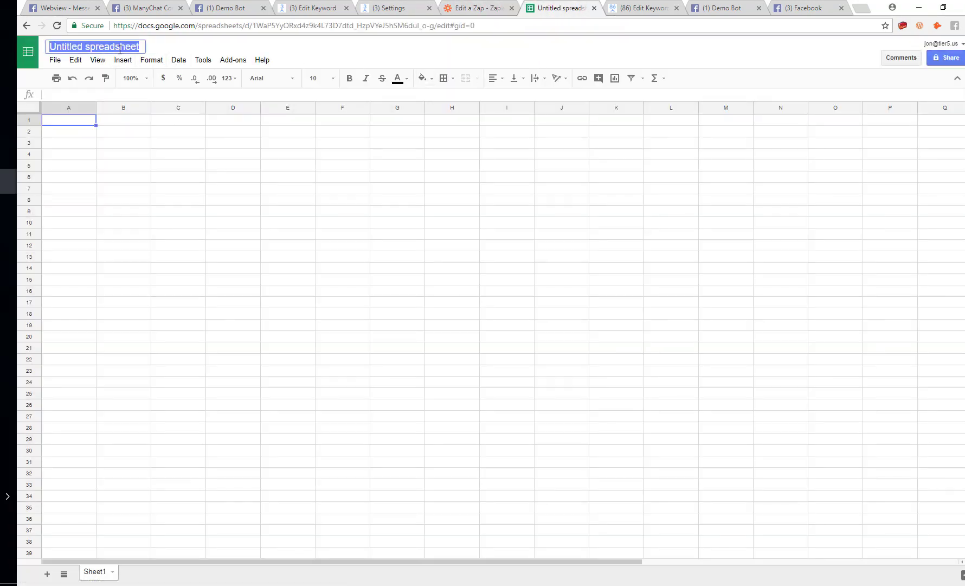
text(ManyC)
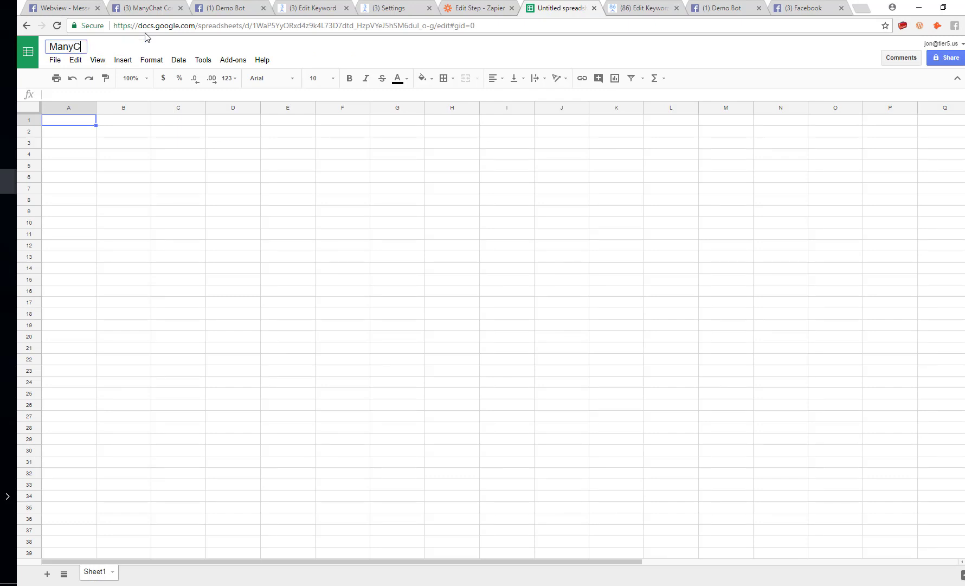
text(hat Demo Bot User ID's)
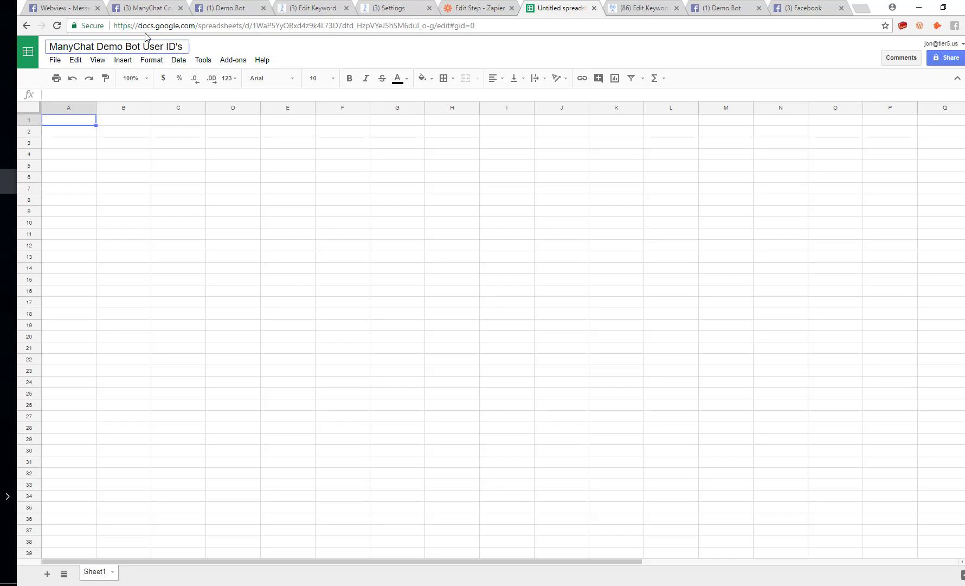
Step: Switch to the Zapier editor and set the zap's trigger to ManyChat's New "Trigger a Zap" Event
click(504, 5)
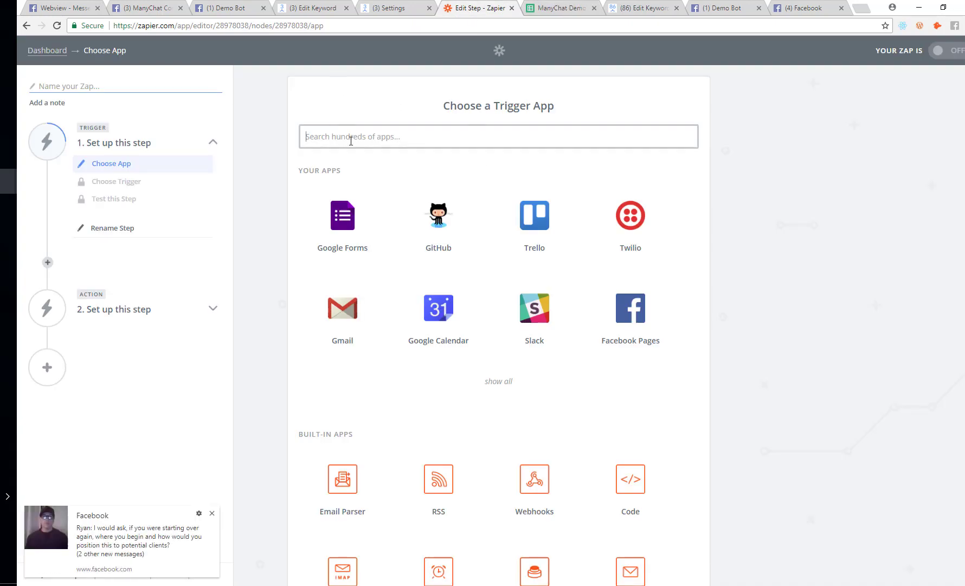
text(man)
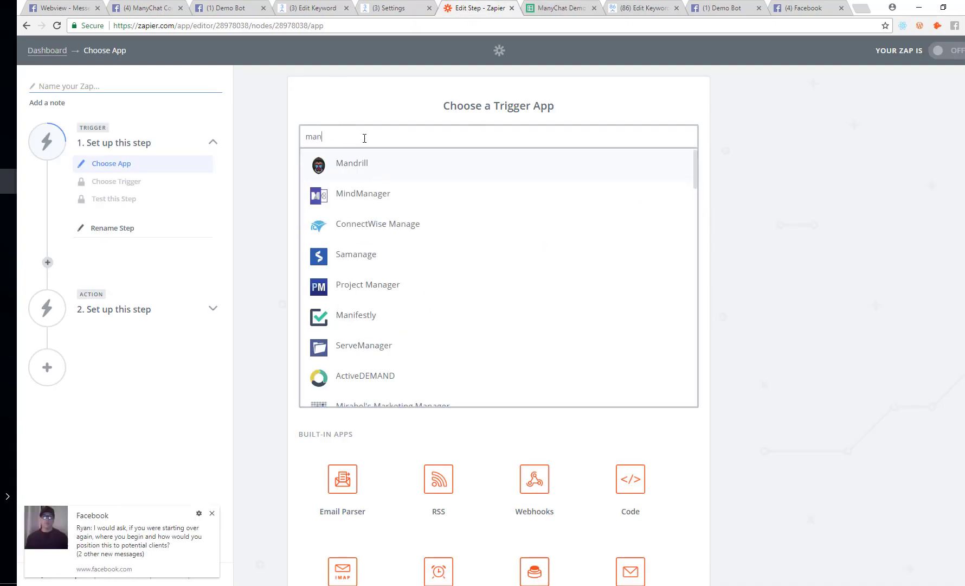
text(y)
click(373, 162)
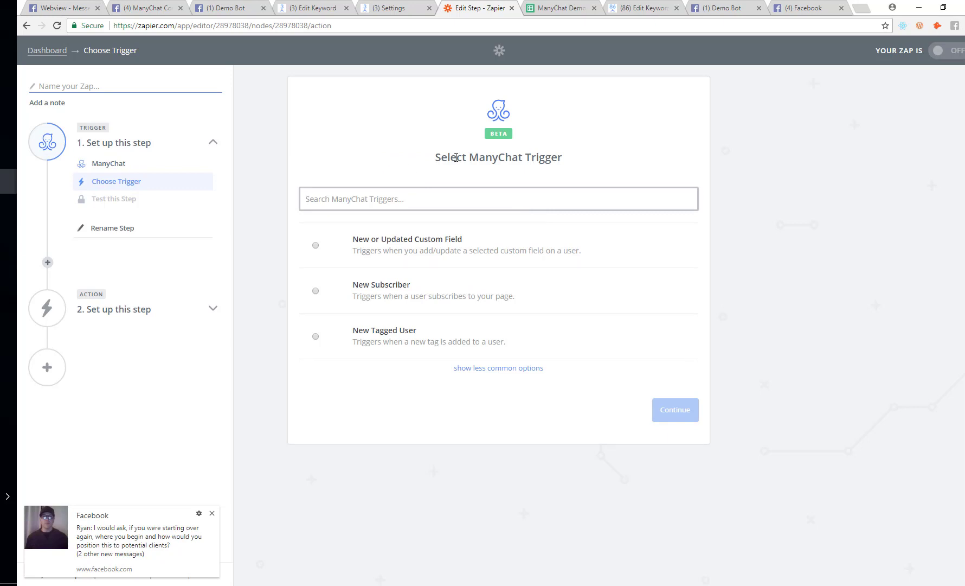
click(485, 369)
click(363, 382)
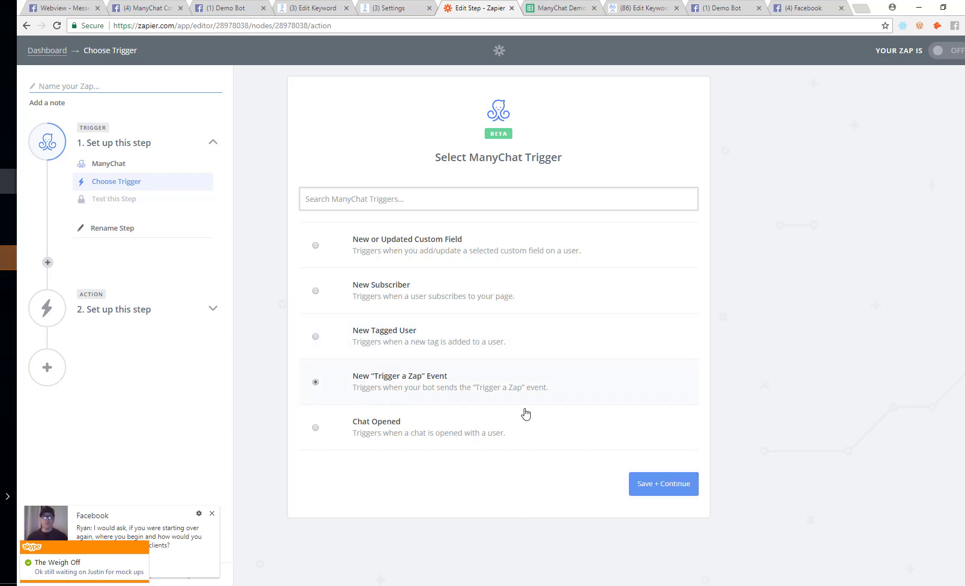
click(651, 484)
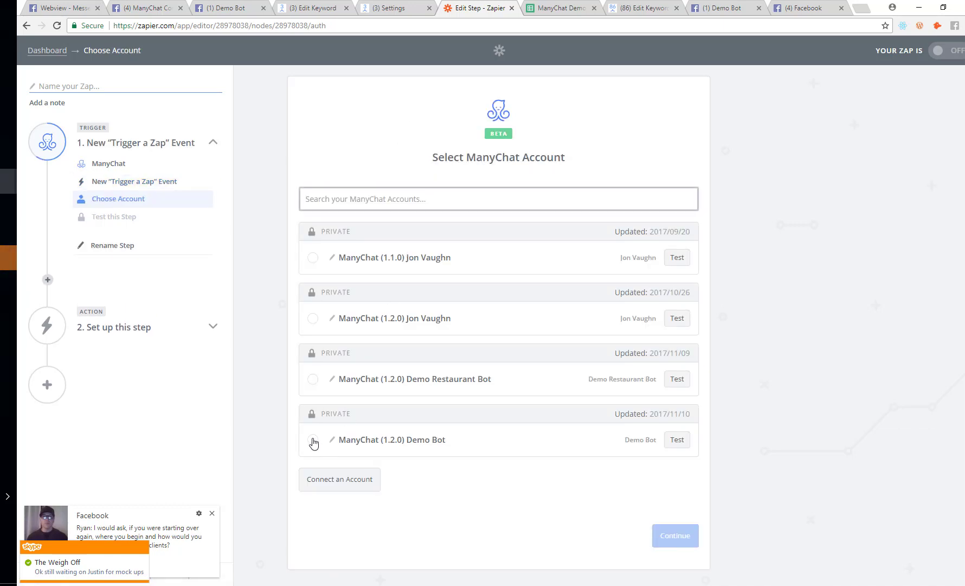
Step: Connect the trigger to the ManyChat (1.2.0) Demo Bot account, choose the set-user-id event and test the trigger
click(313, 440)
click(646, 535)
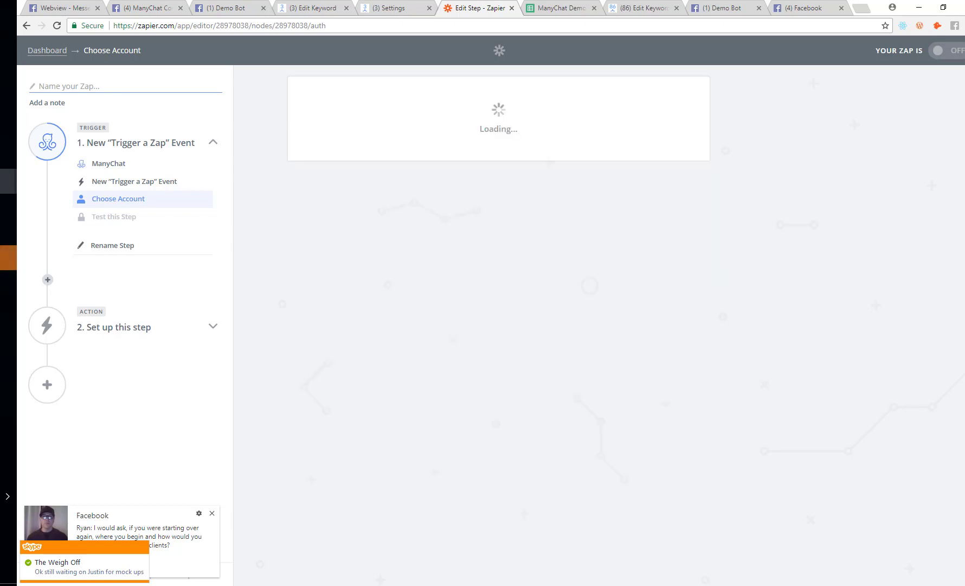
click(687, 215)
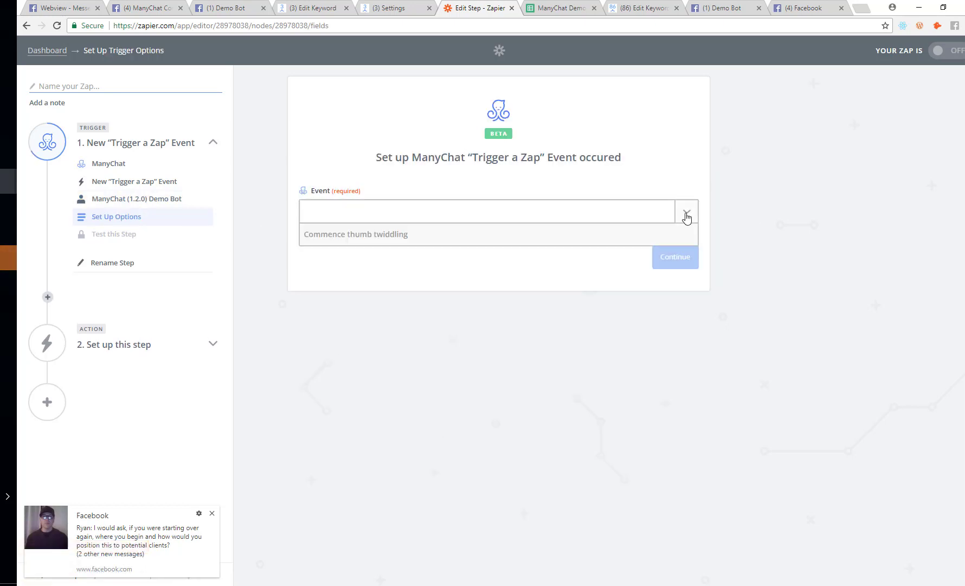
click(365, 256)
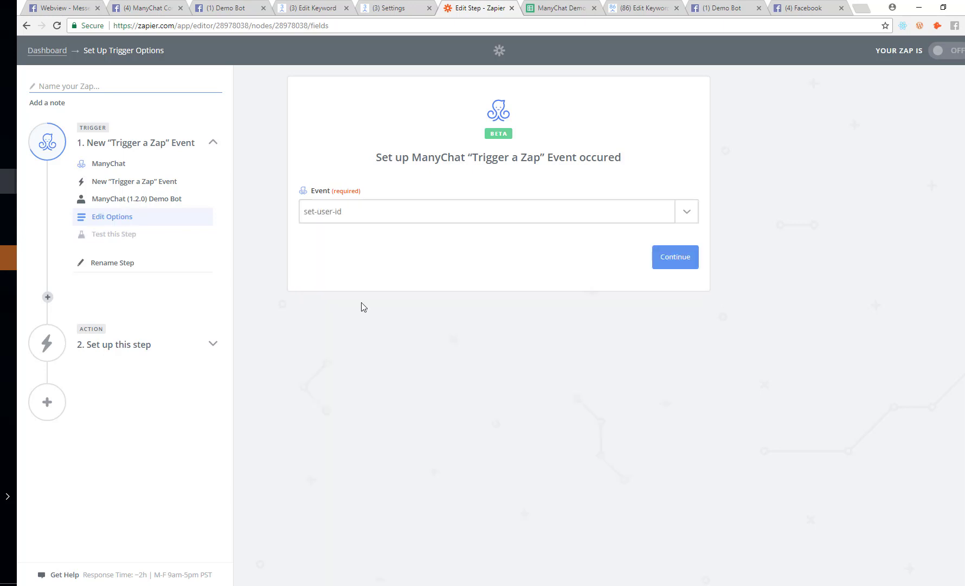
click(682, 270)
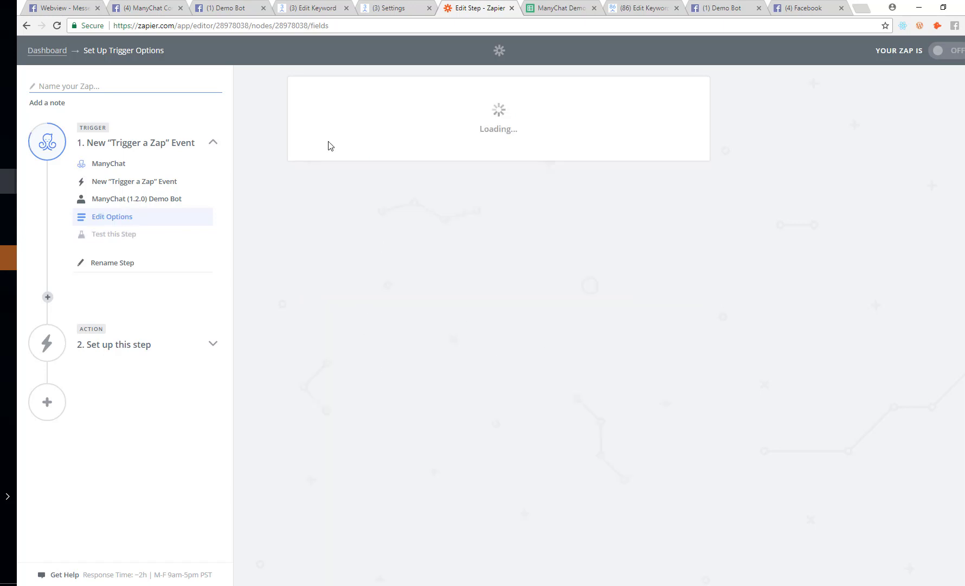
click(652, 379)
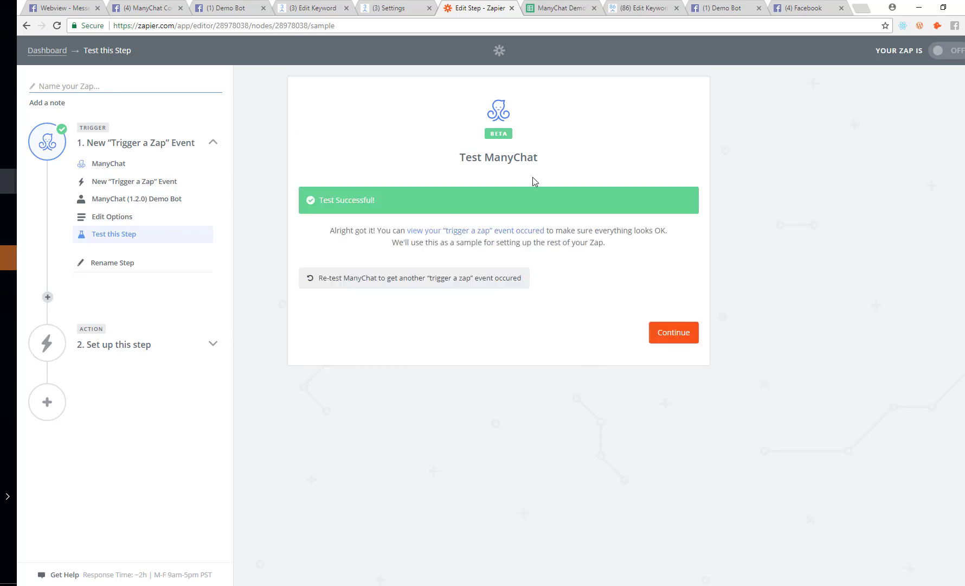
Step: Continue to the action step and set it to ManyChat's Set Custom Field
click(662, 333)
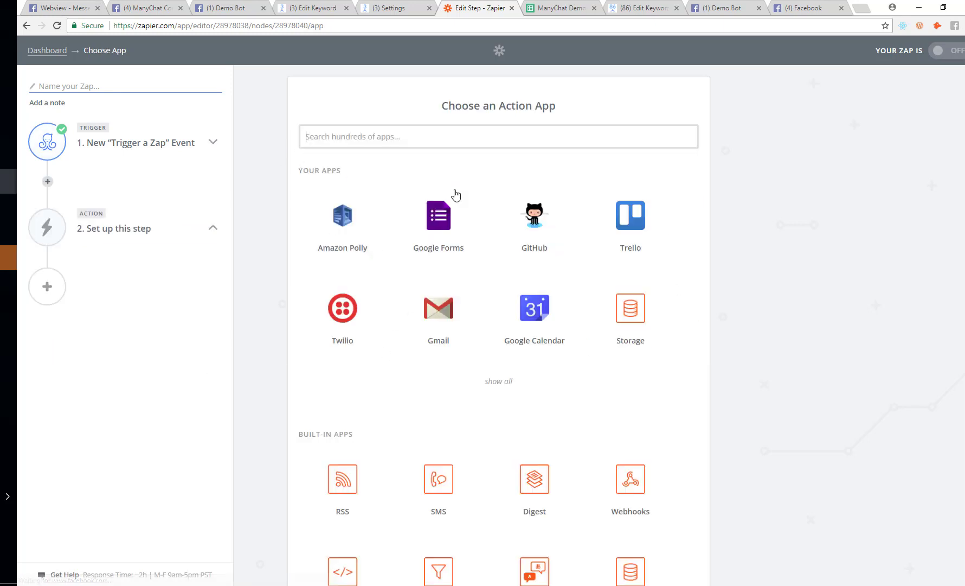
text(man)
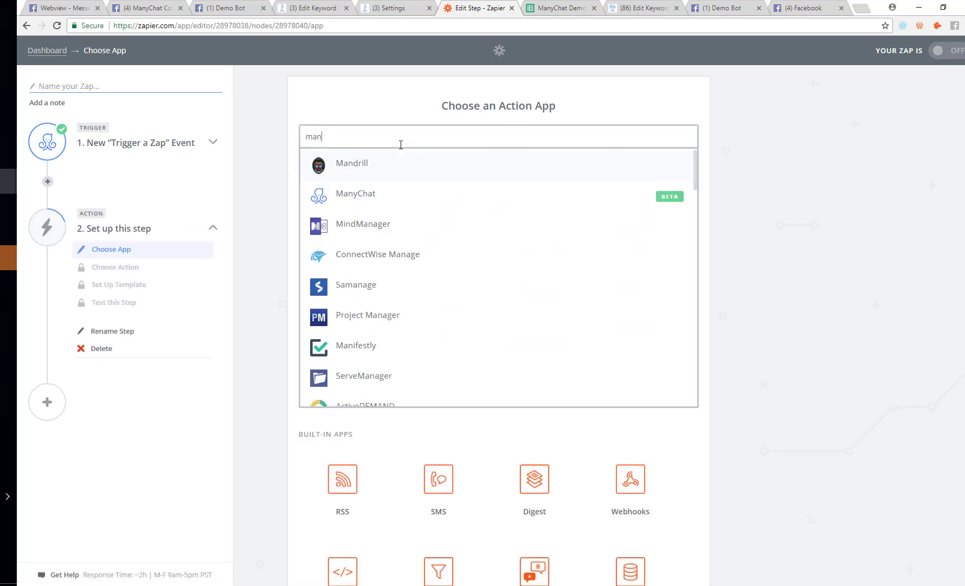
click(347, 193)
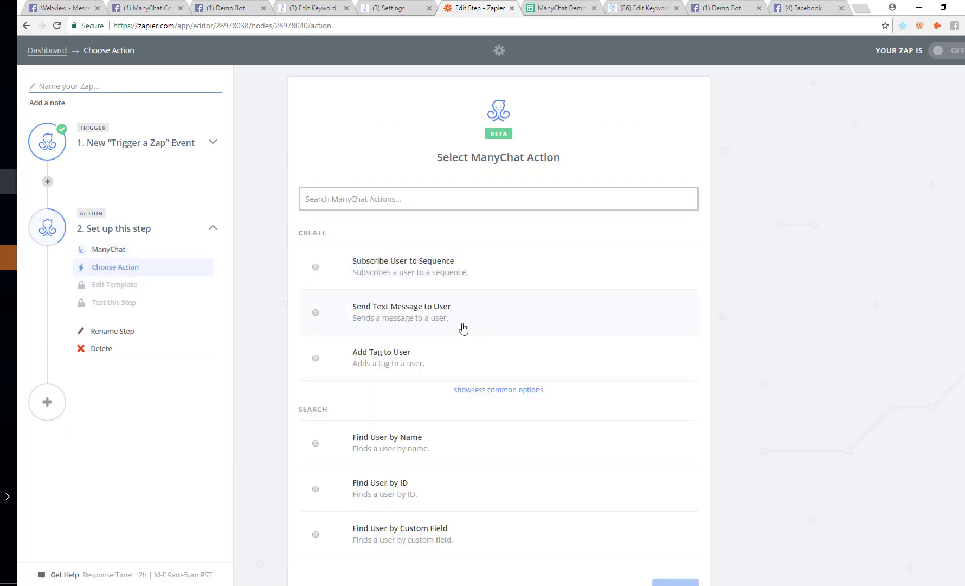
scroll(462, 326, down, 1)
click(480, 336)
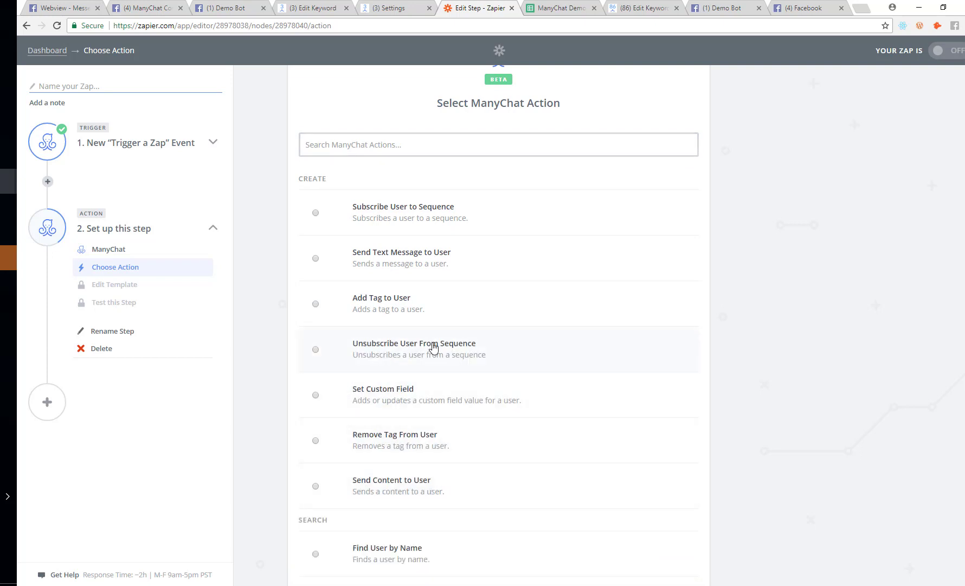
click(507, 377)
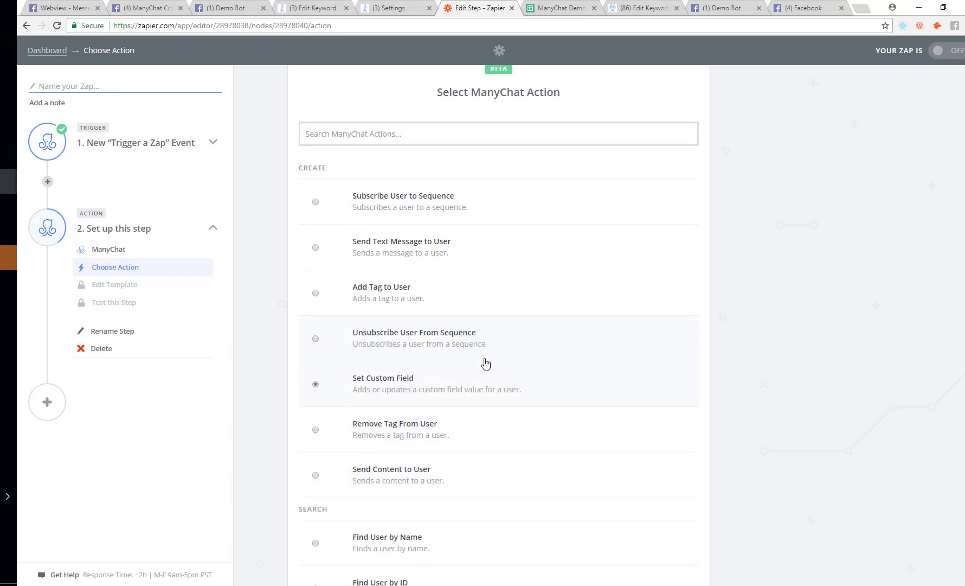
click(674, 546)
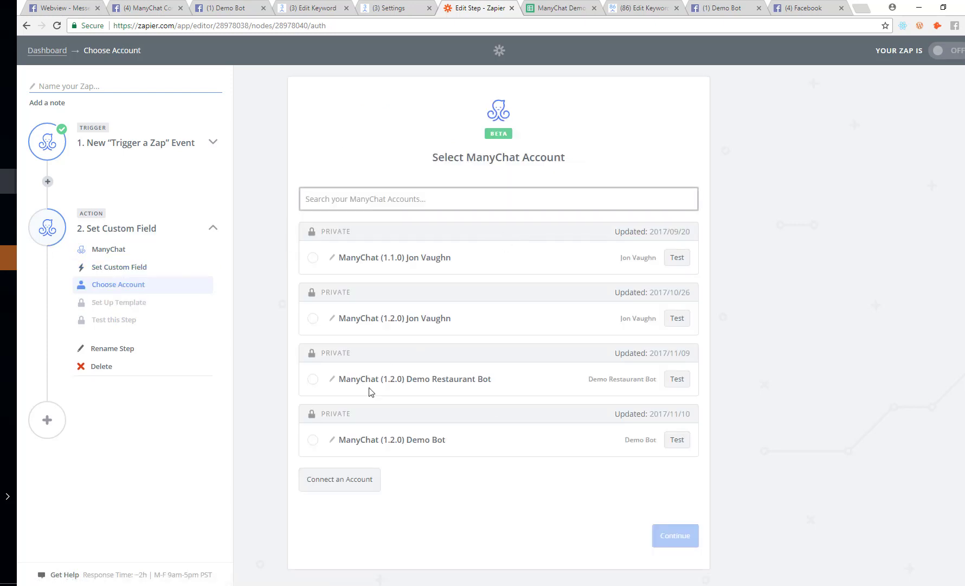
Step: Use the ManyChat (1.2.0) Demo Bot account for the action and set its user to a custom value, Step 1 User ID
click(315, 440)
click(674, 540)
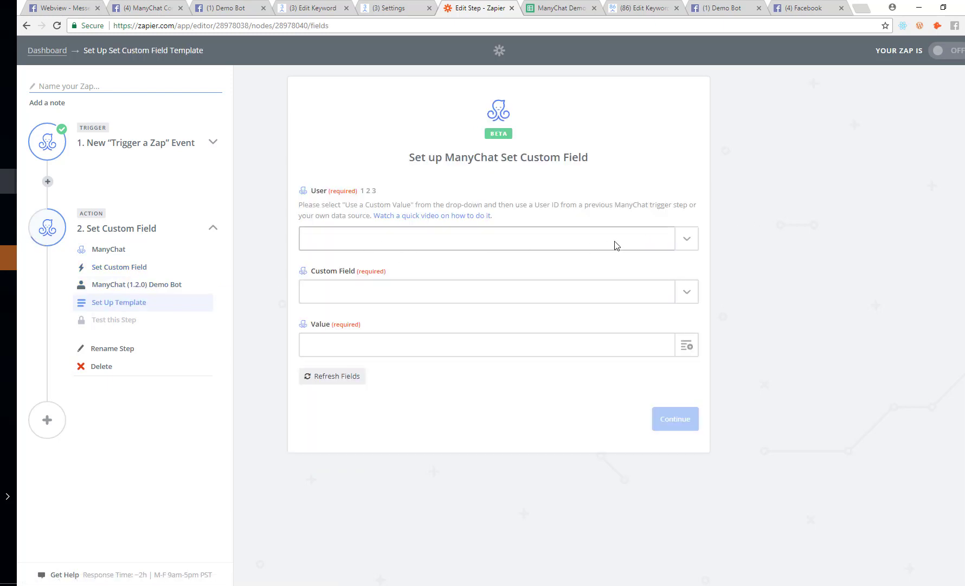
click(690, 244)
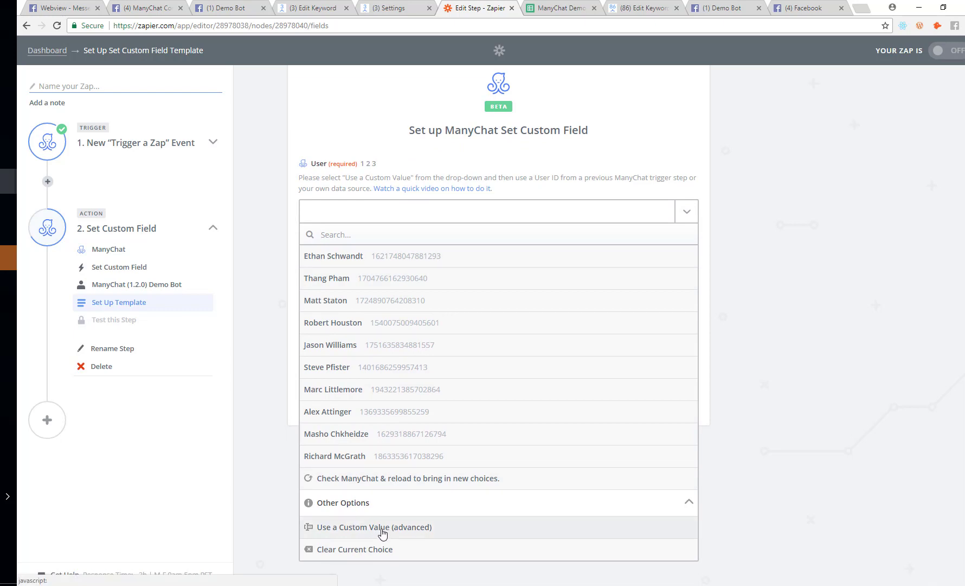
click(383, 529)
click(687, 308)
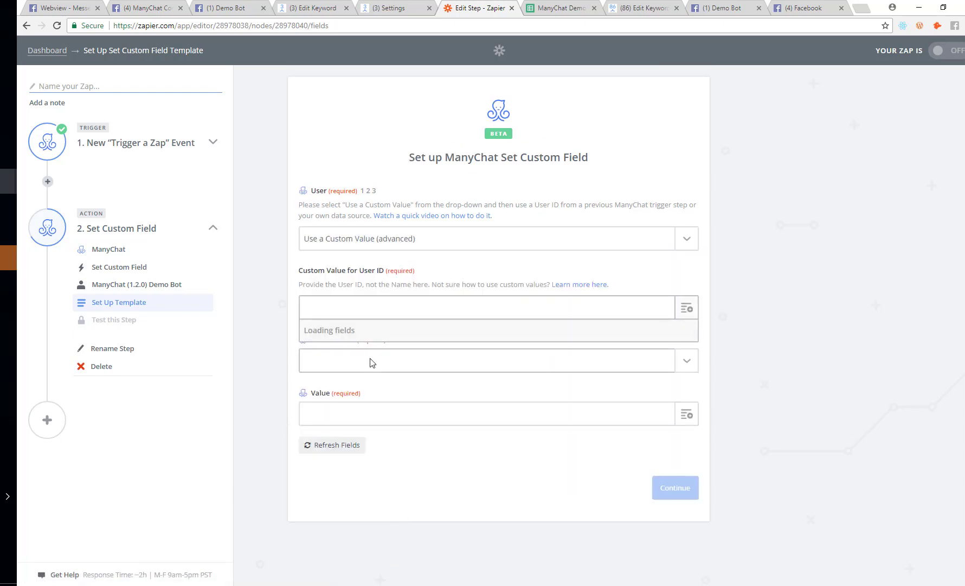
click(374, 425)
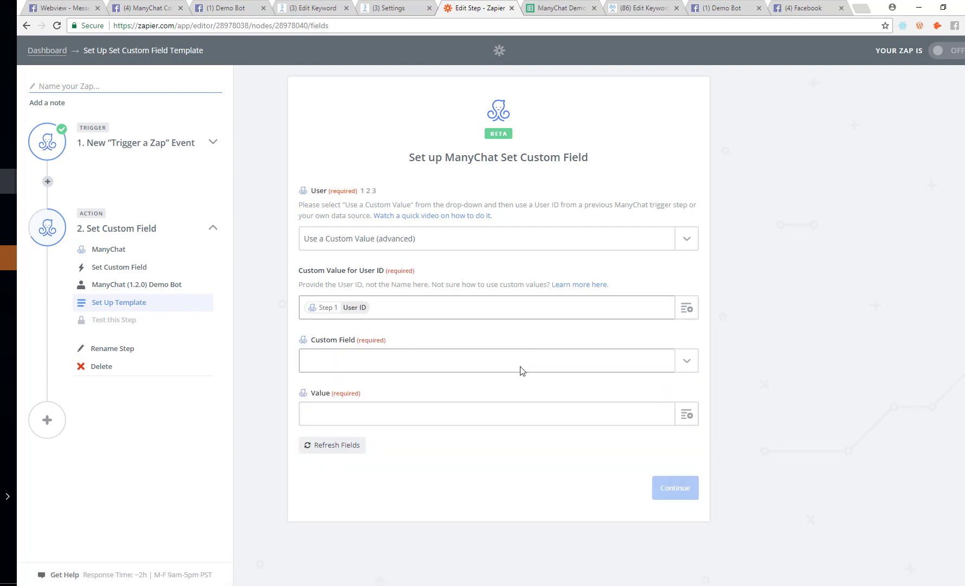
Step: Choose user-id as the custom field for the action to fill
click(684, 361)
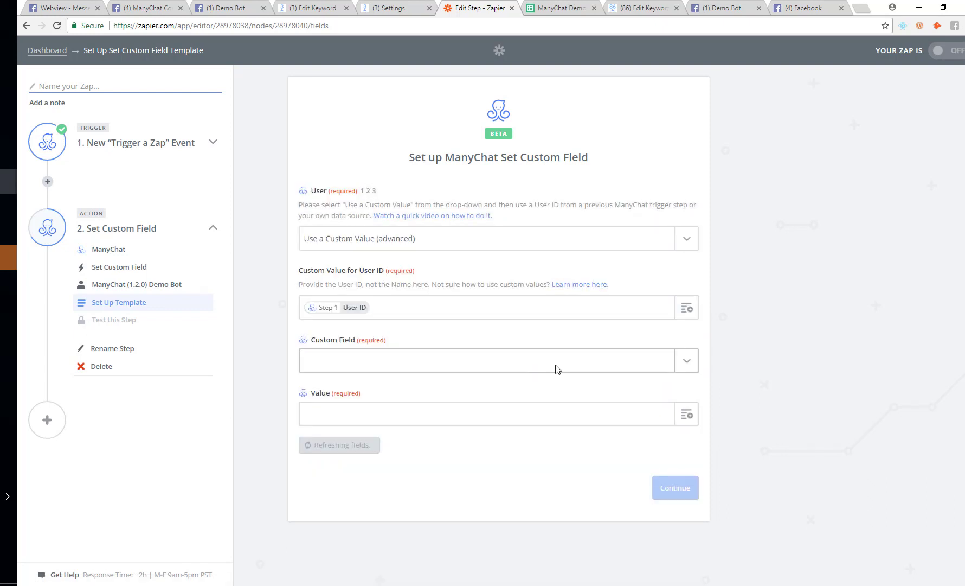
click(685, 362)
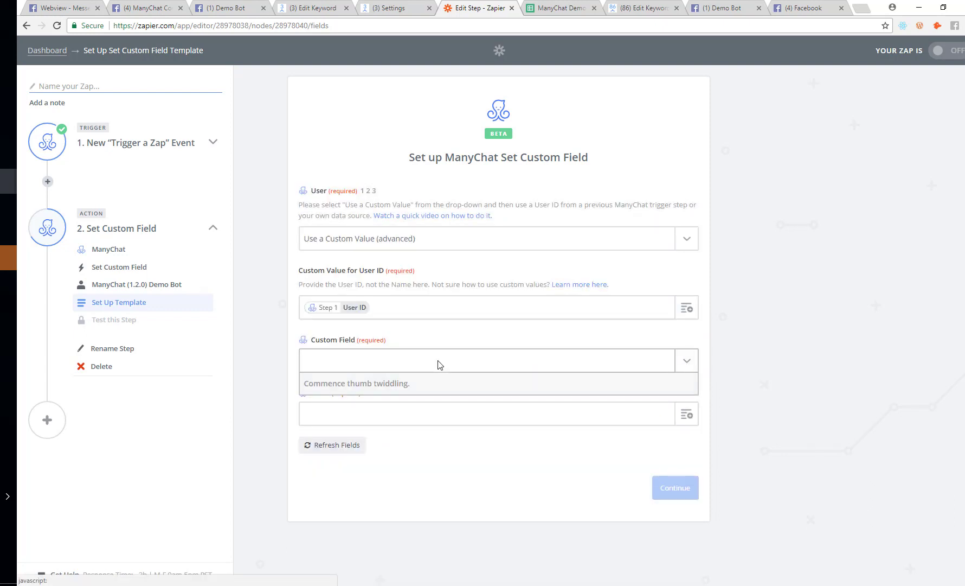
scroll(422, 444, down, 3)
scroll(421, 444, down, 2)
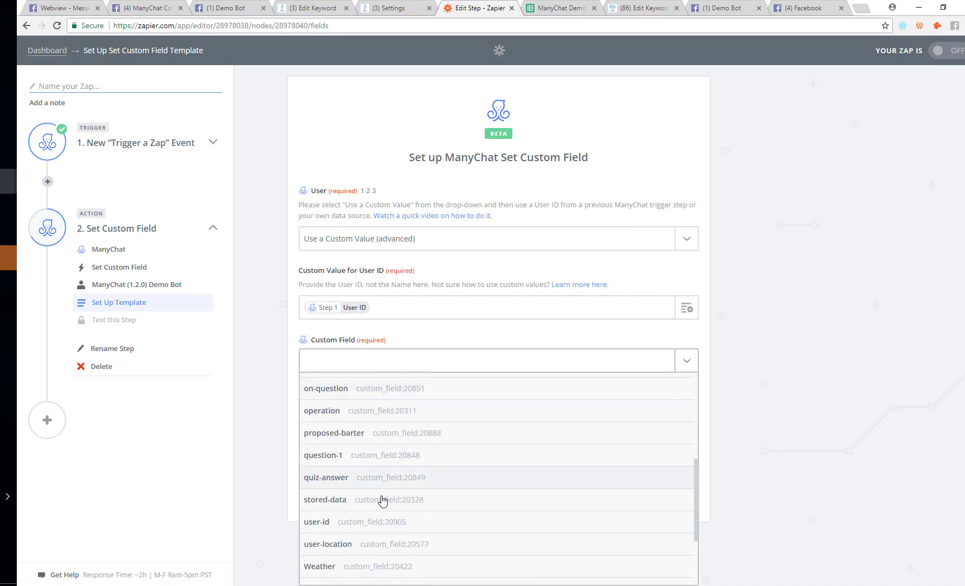
click(390, 513)
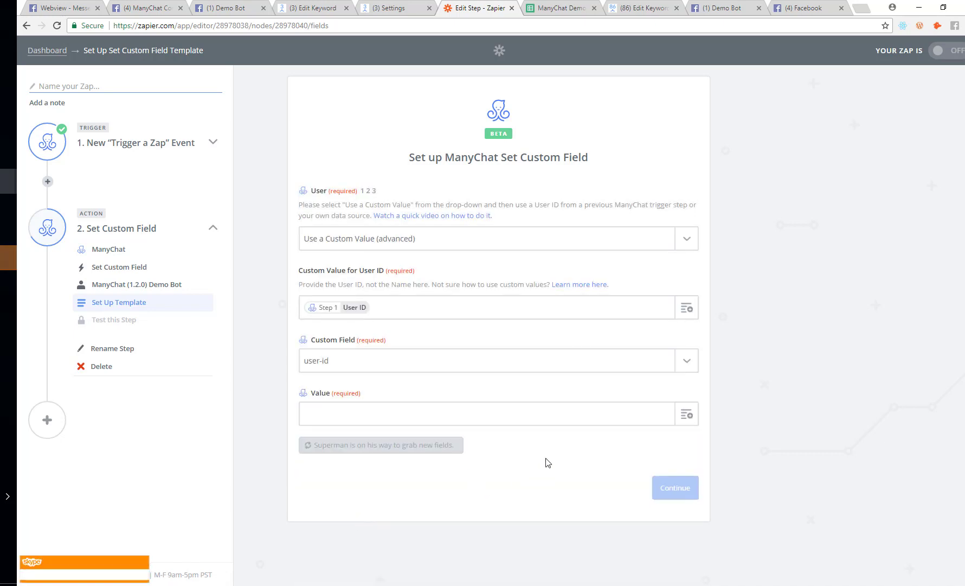
Step: Fill the custom field's value with the User ID from Step 1
click(686, 415)
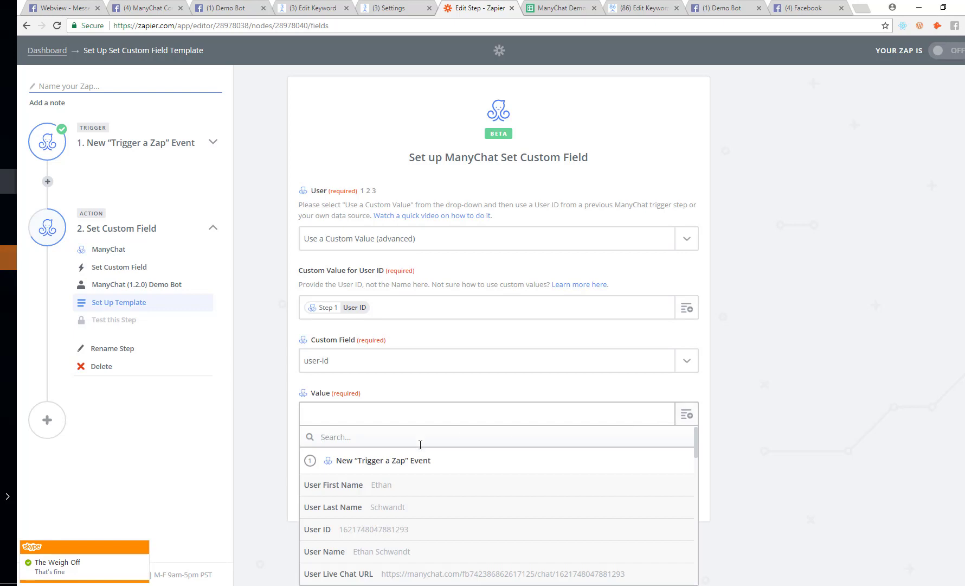
scroll(382, 488, down, 3)
scroll(379, 482, up, 1)
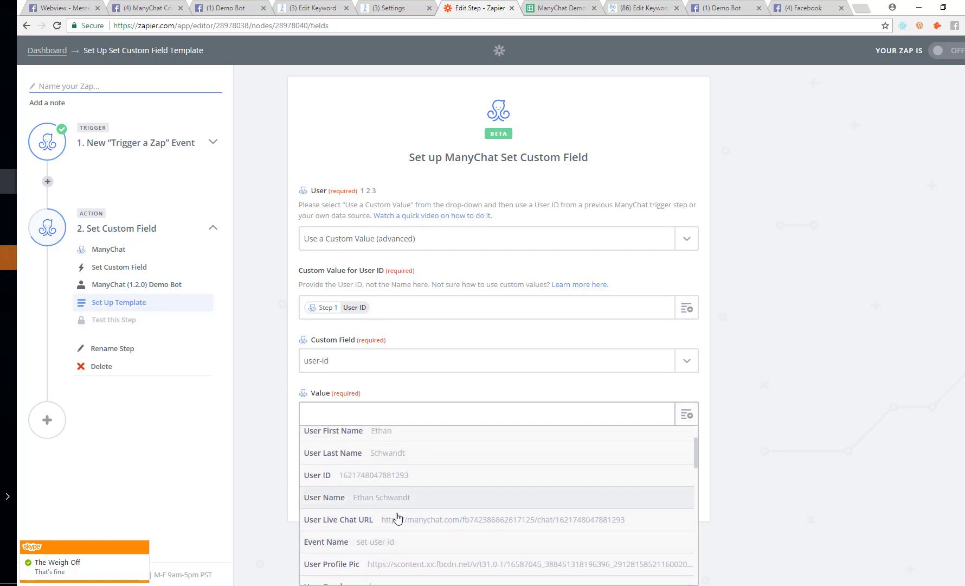
click(378, 482)
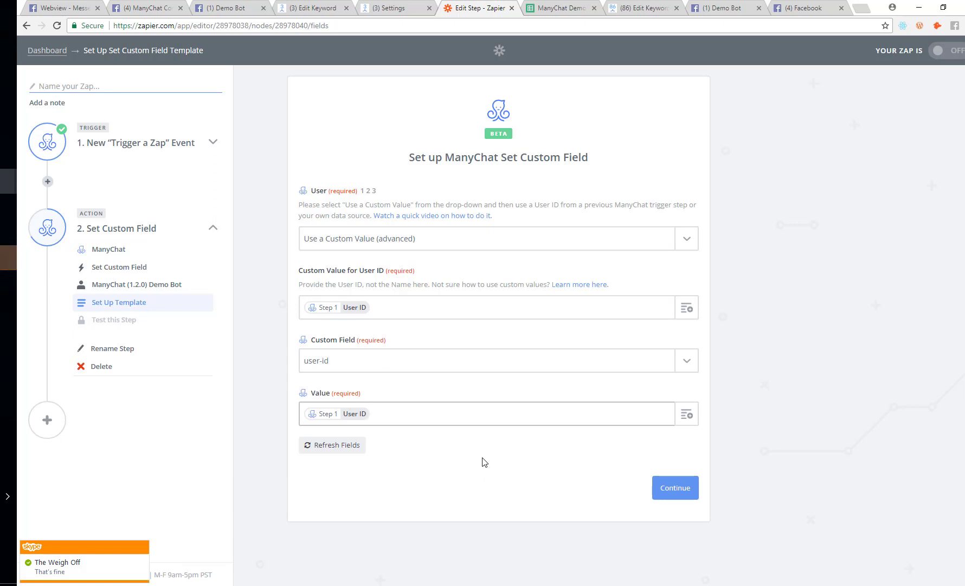
click(333, 416)
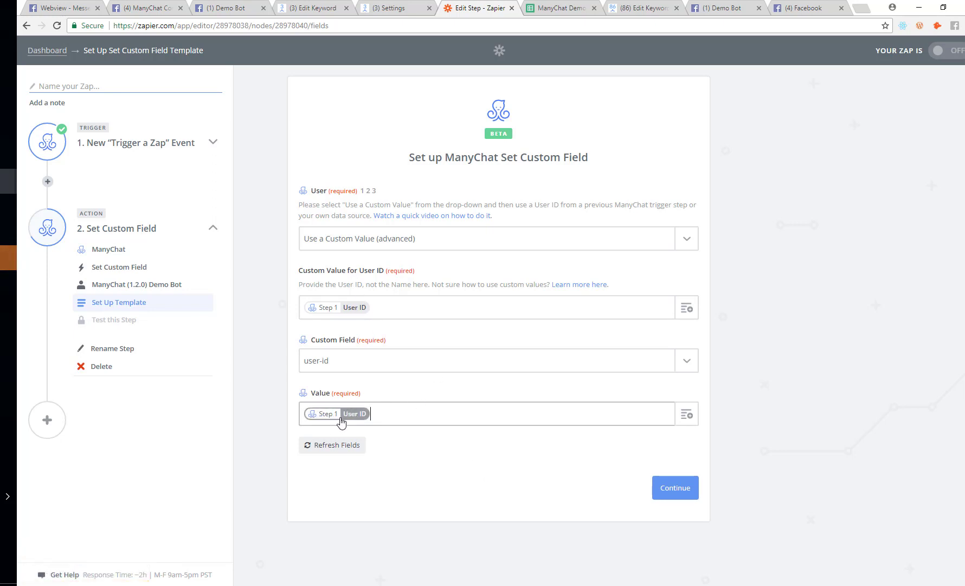
Step: Check the ManyChat Demo Bot User ID's spreadsheet, return to the zap and run the test of the Set Custom Field action
click(562, 9)
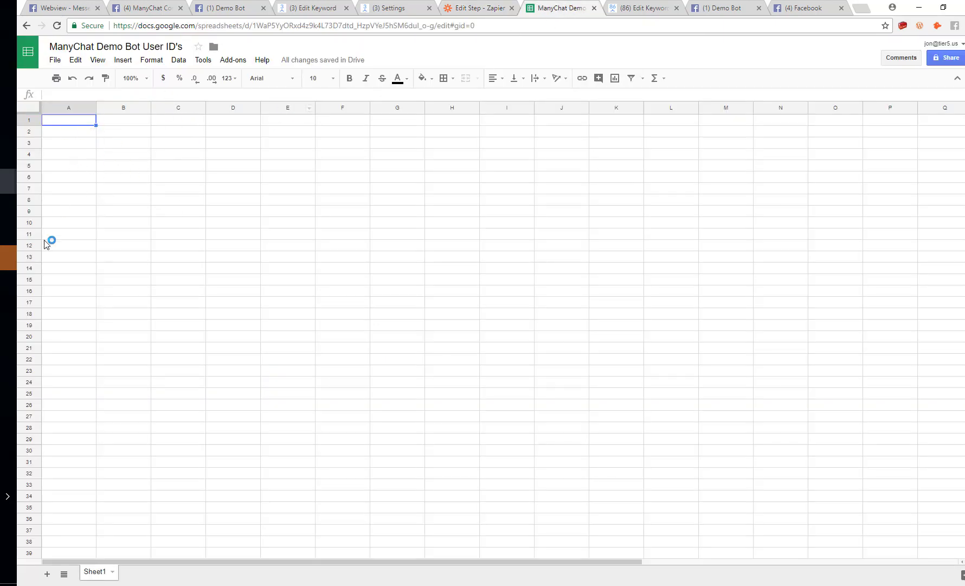
click(484, 6)
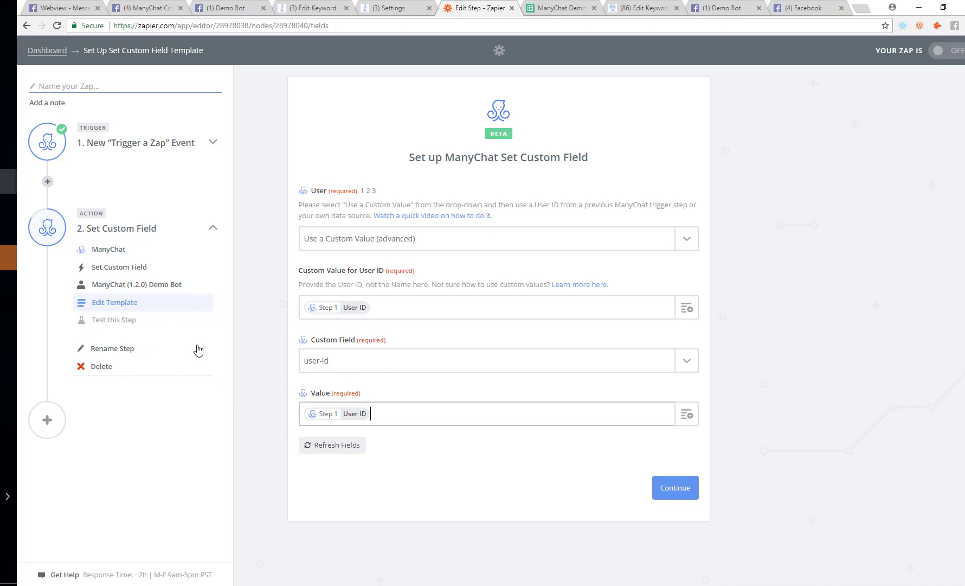
click(685, 493)
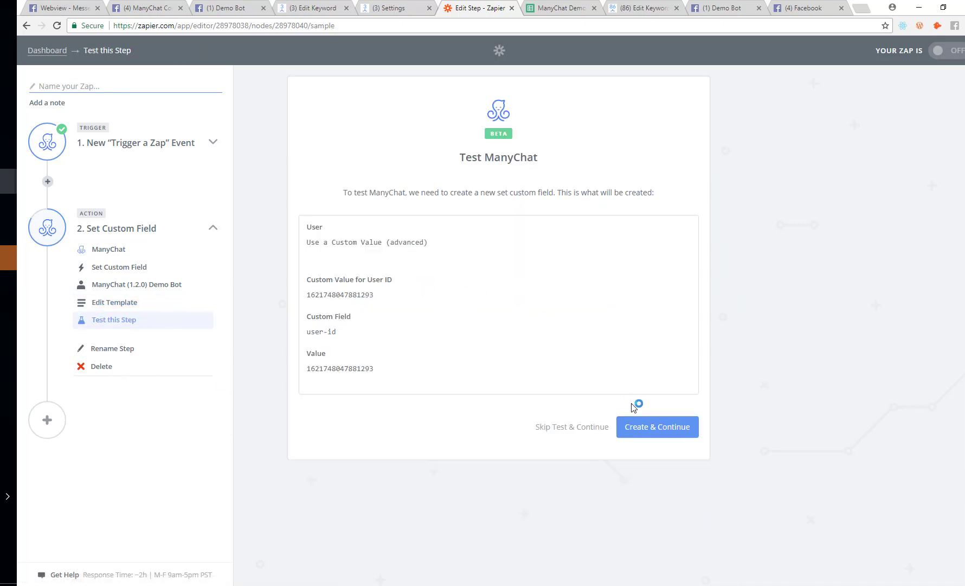
click(655, 429)
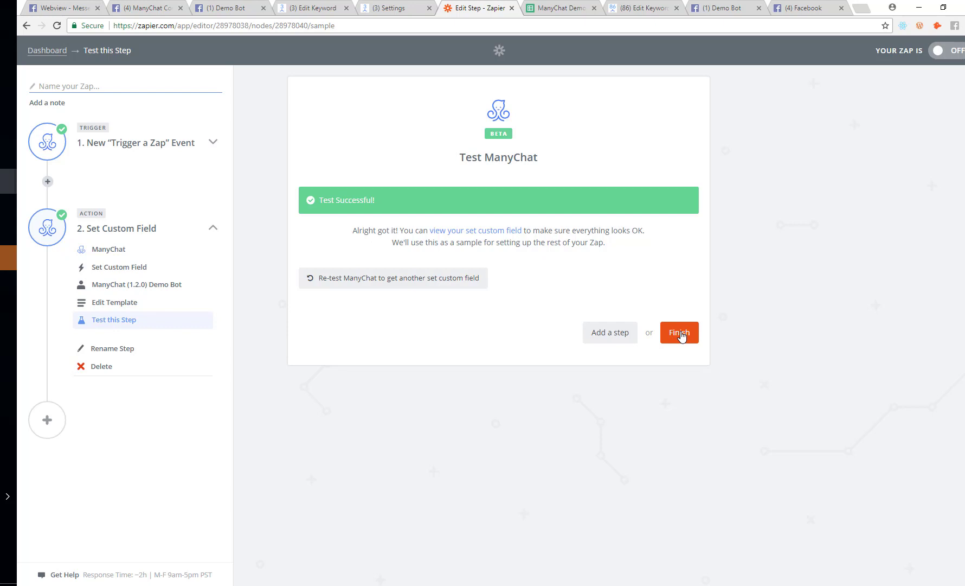
Step: Look at the user ID spreadsheet again, return to Zapier and finish setting up the zap's steps
click(562, 9)
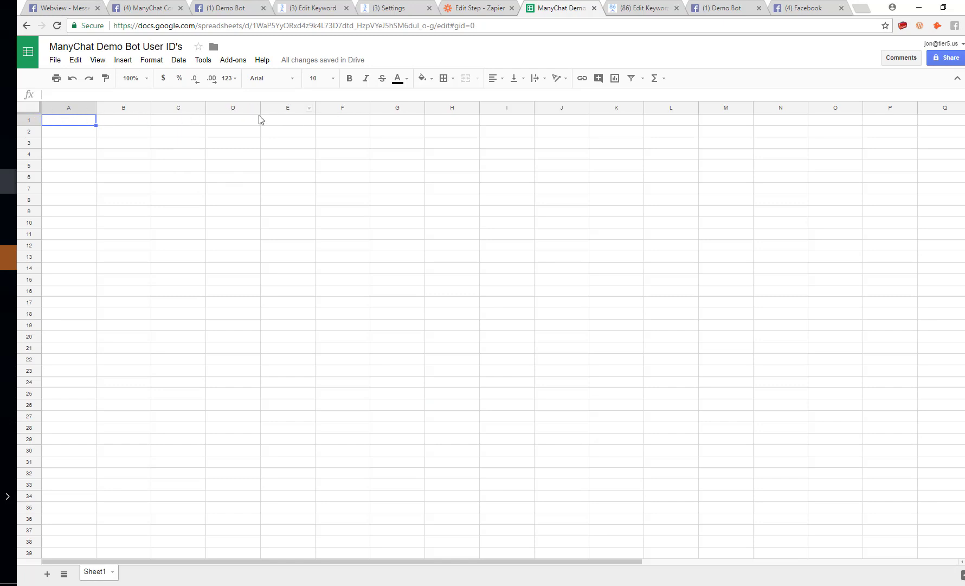
click(480, 11)
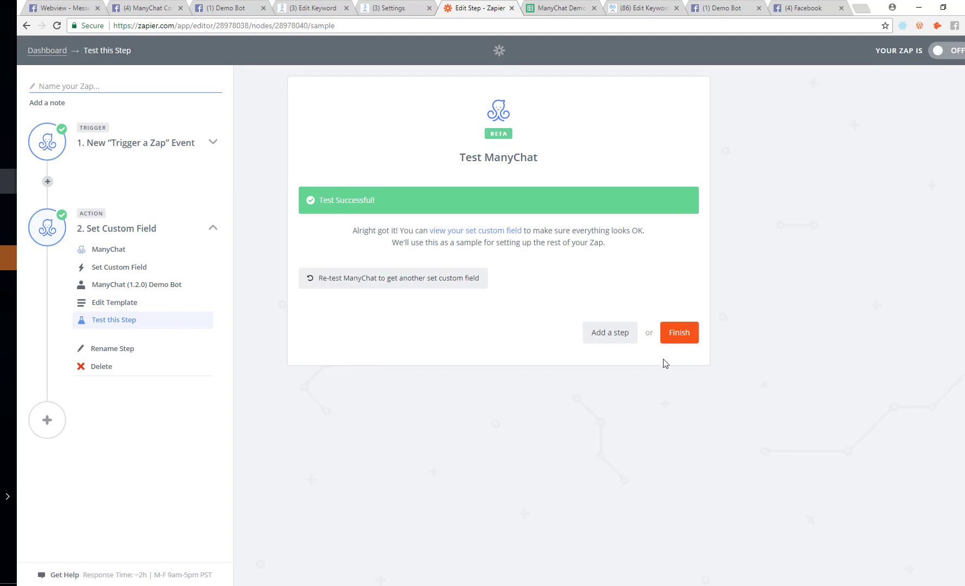
click(679, 333)
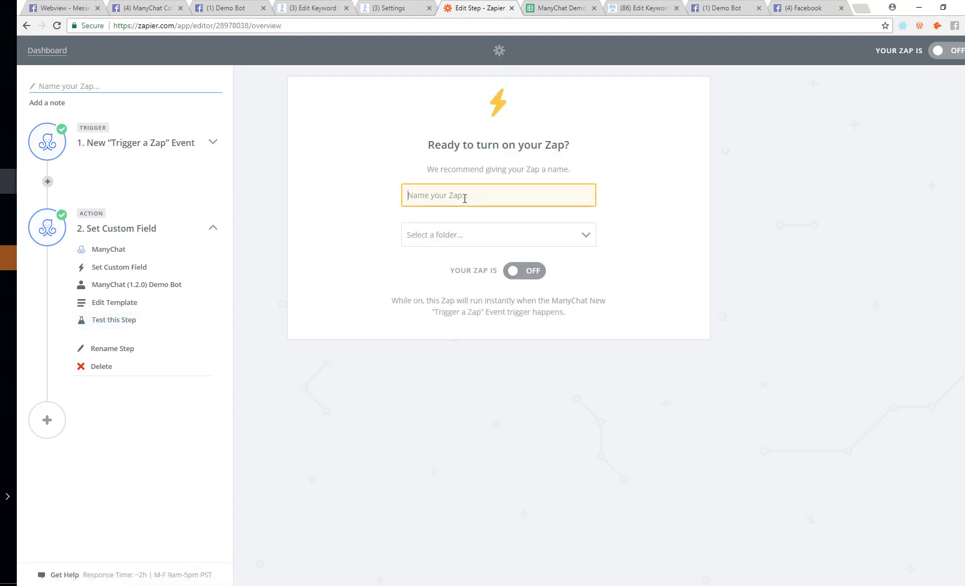
Step: Name the zap set-user-id-demo-bot and turn it on
text(set-)
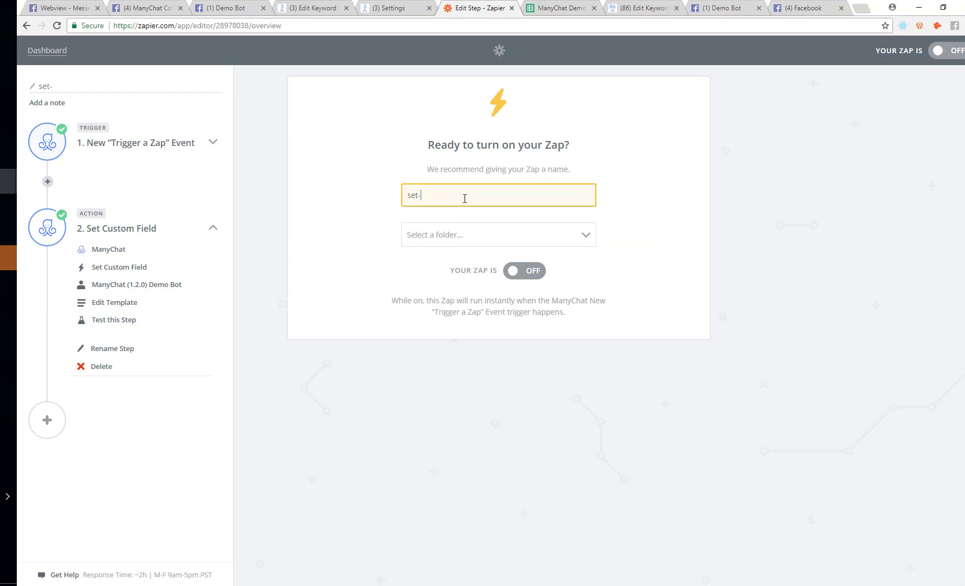
text(user-id-demo-bot)
click(533, 275)
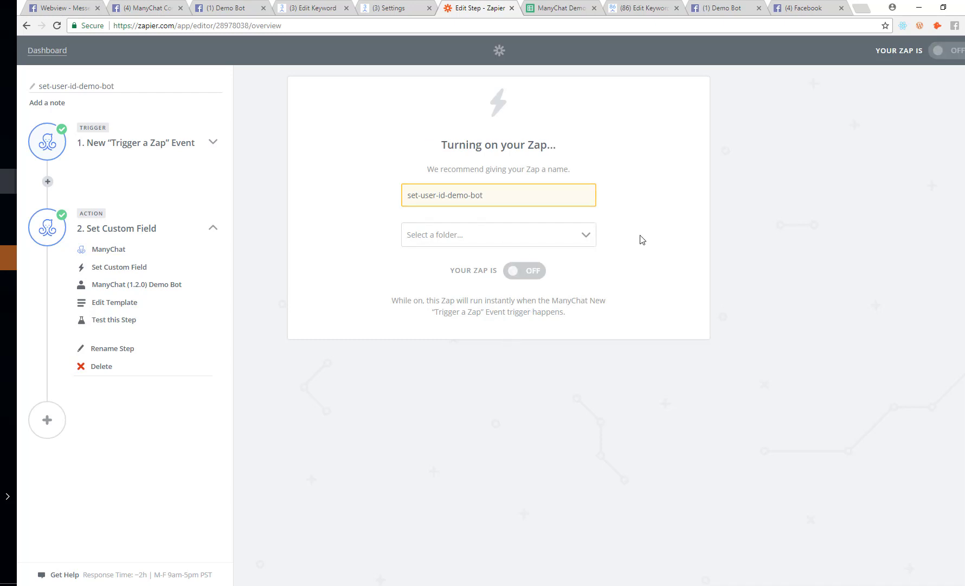
Step: Return to ManyChat's keyword flow and connect the Trigger Zap action group to the Send Message step
click(381, 6)
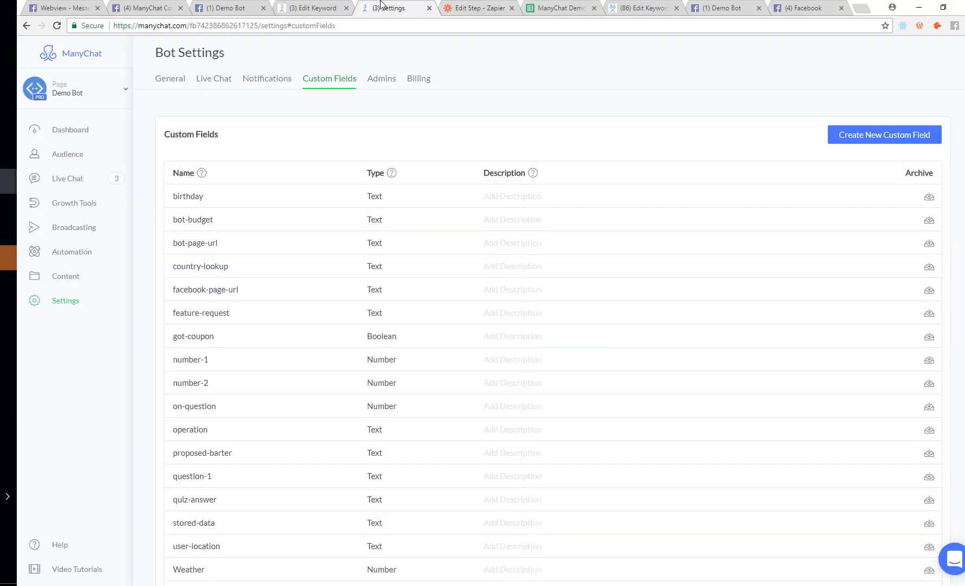
click(324, 7)
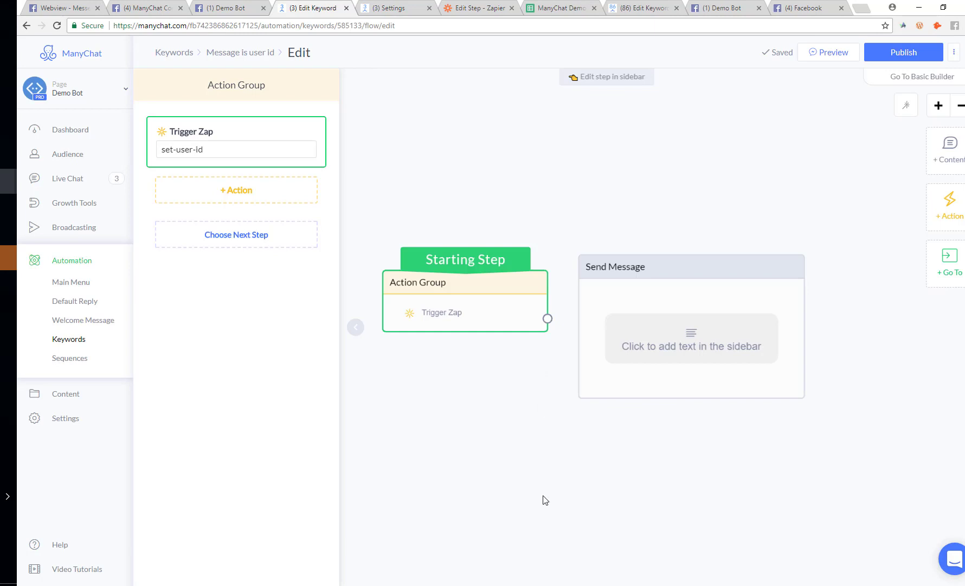
drag(751, 480, 768, 363)
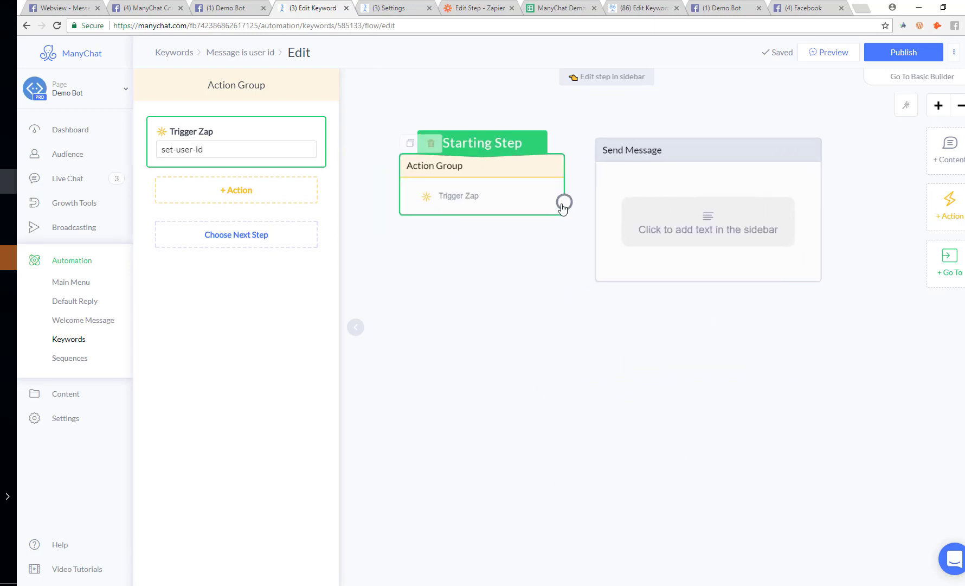
drag(565, 204, 603, 217)
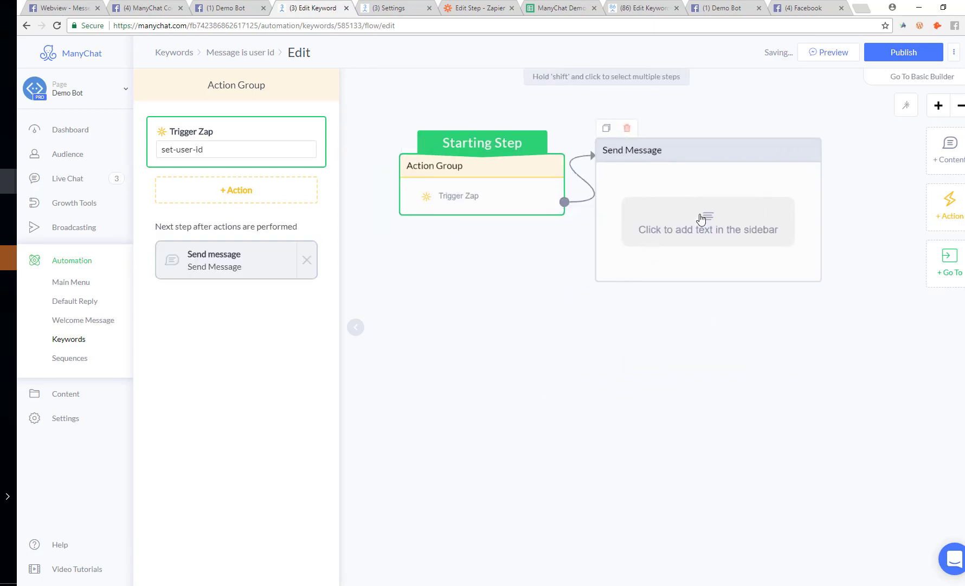
Step: Add a typing delay above the text block in the Send Message step and set it to 7 seconds
click(713, 246)
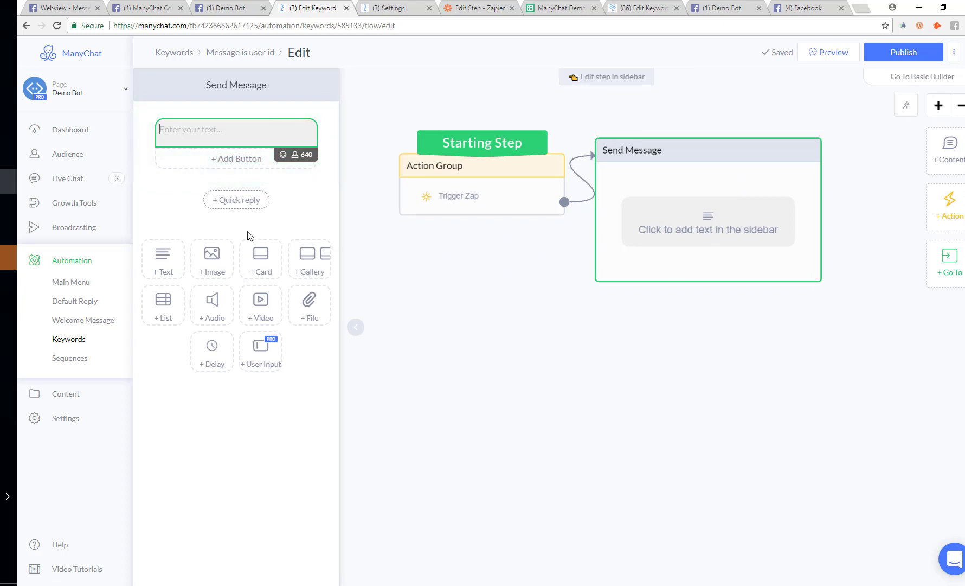
click(210, 350)
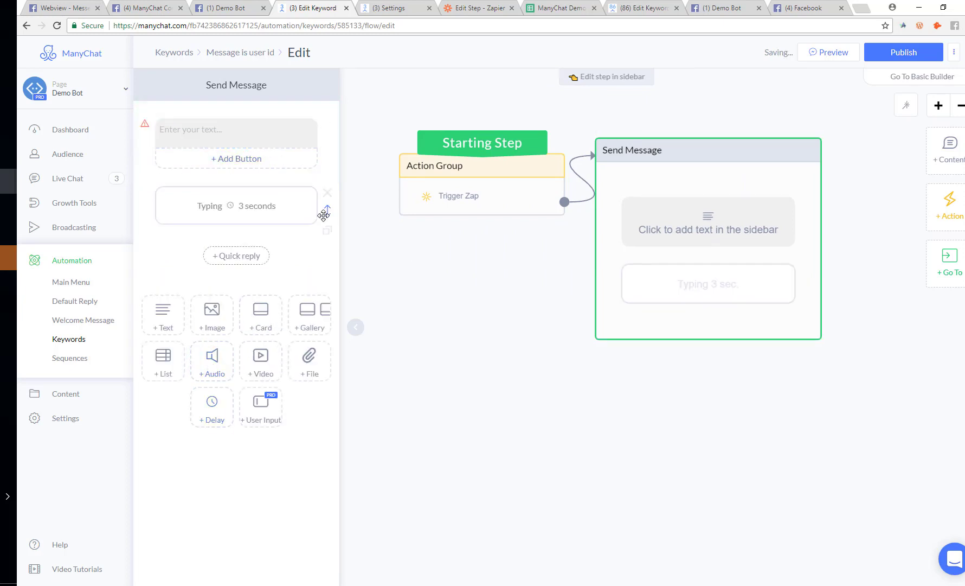
drag(327, 206, 322, 136)
click(241, 190)
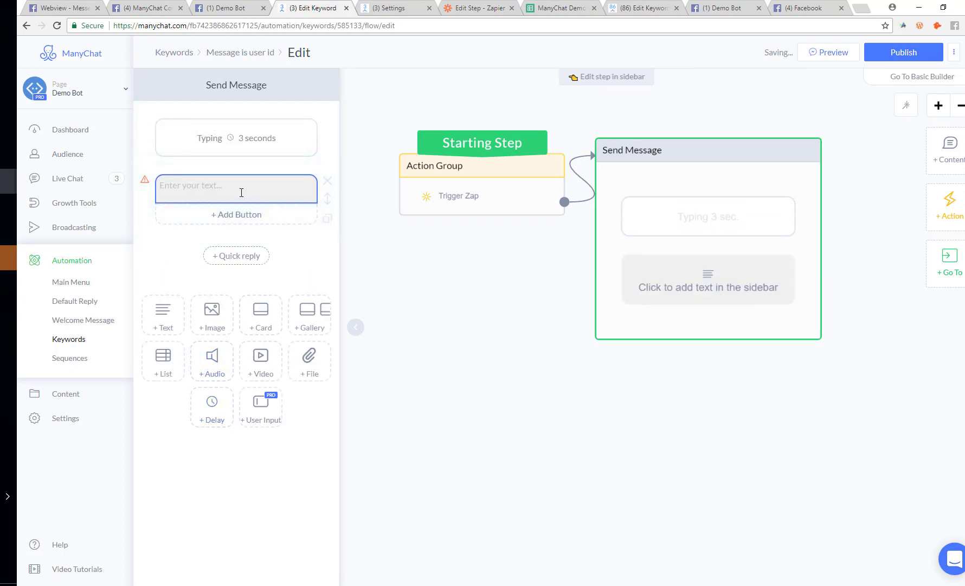
click(265, 138)
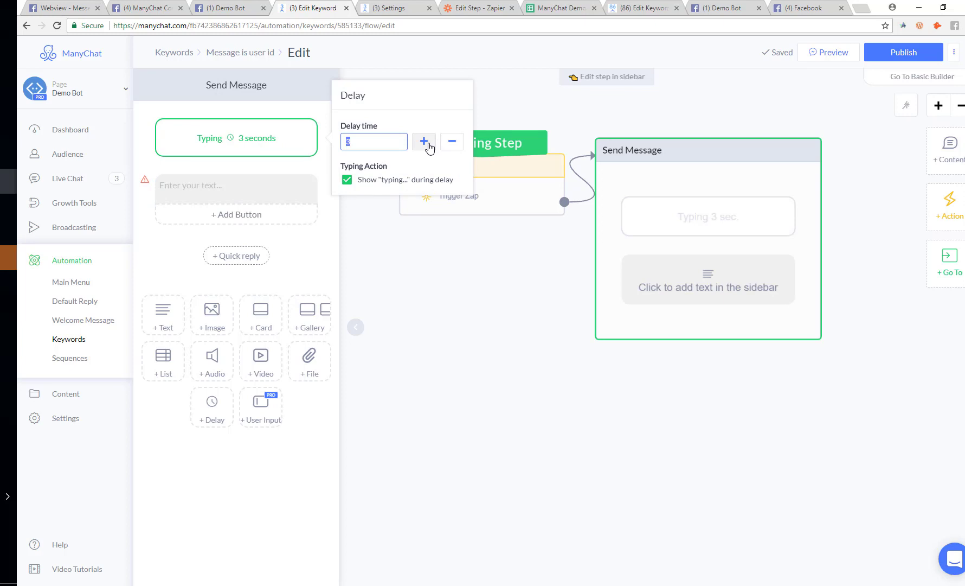
click(424, 142)
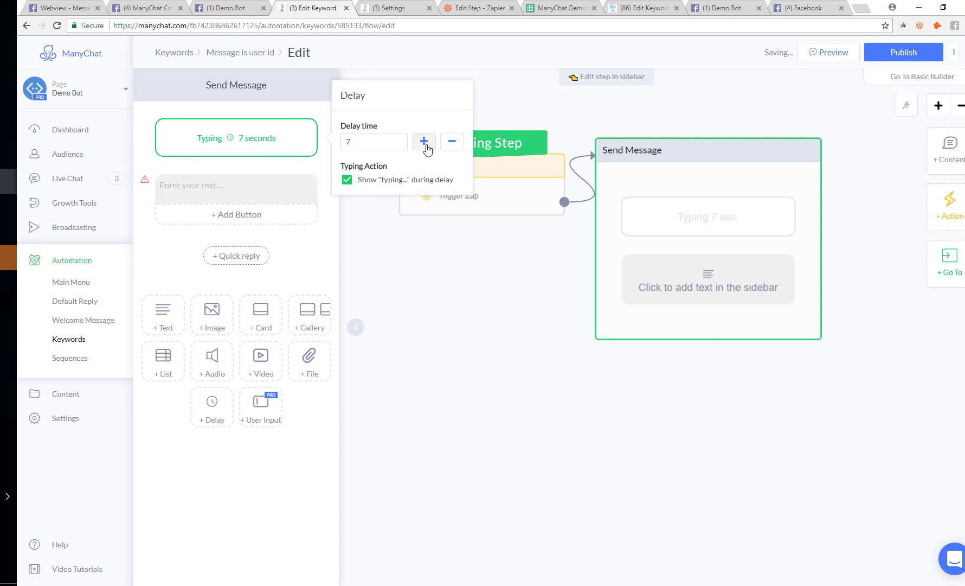
Step: Write "Hey man, check out this cool product." as the text of the Send Message step
click(244, 187)
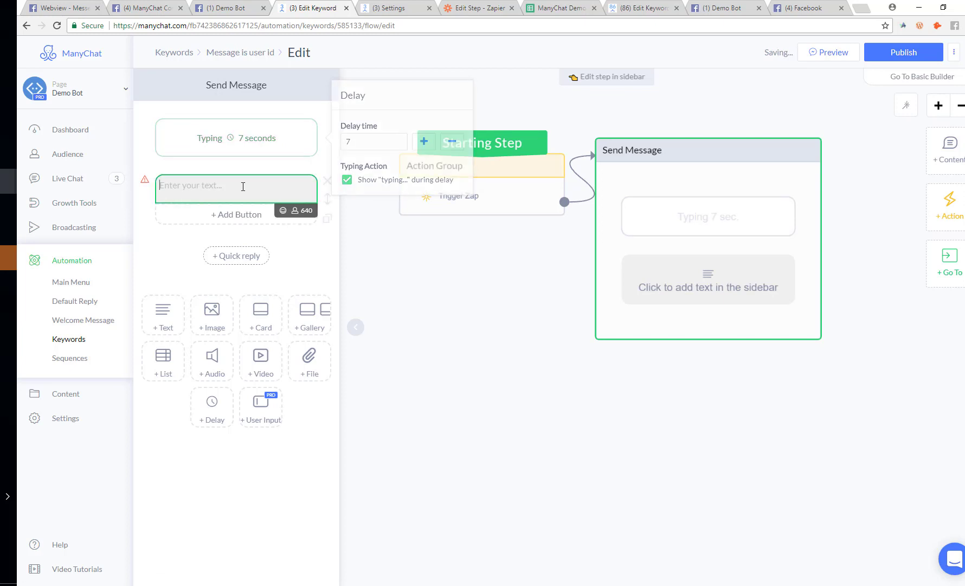
text(H)
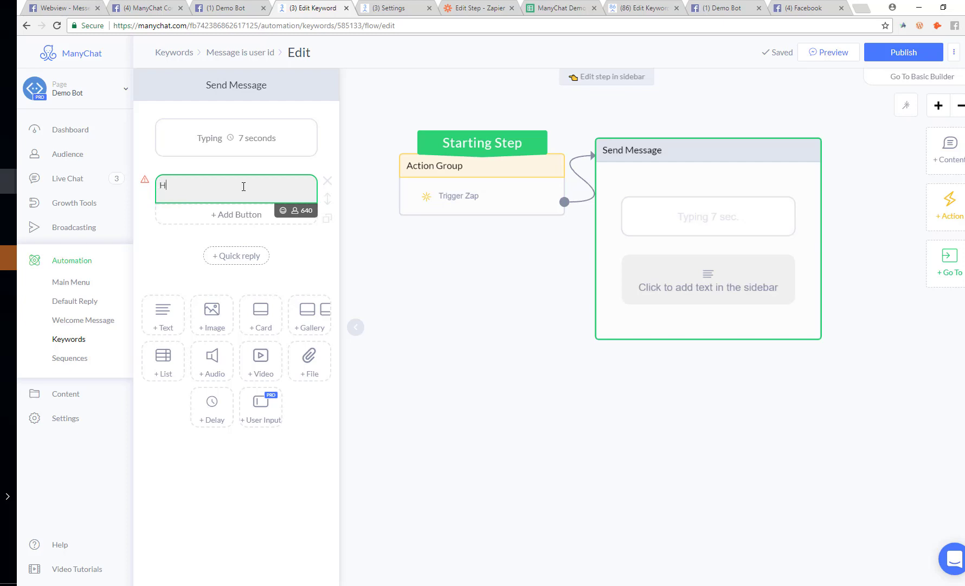
text(ey many)
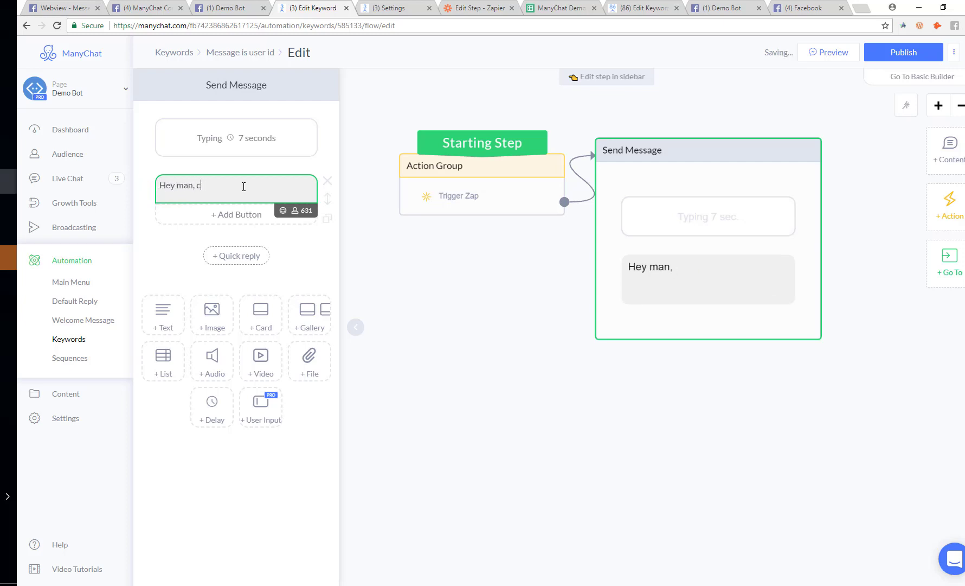
text( check out this co)
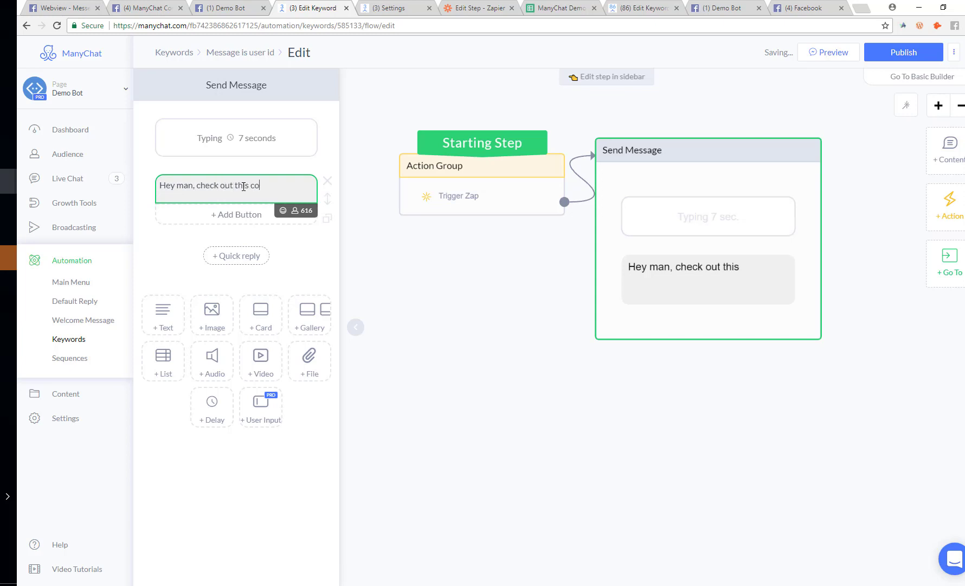
text(ol product)
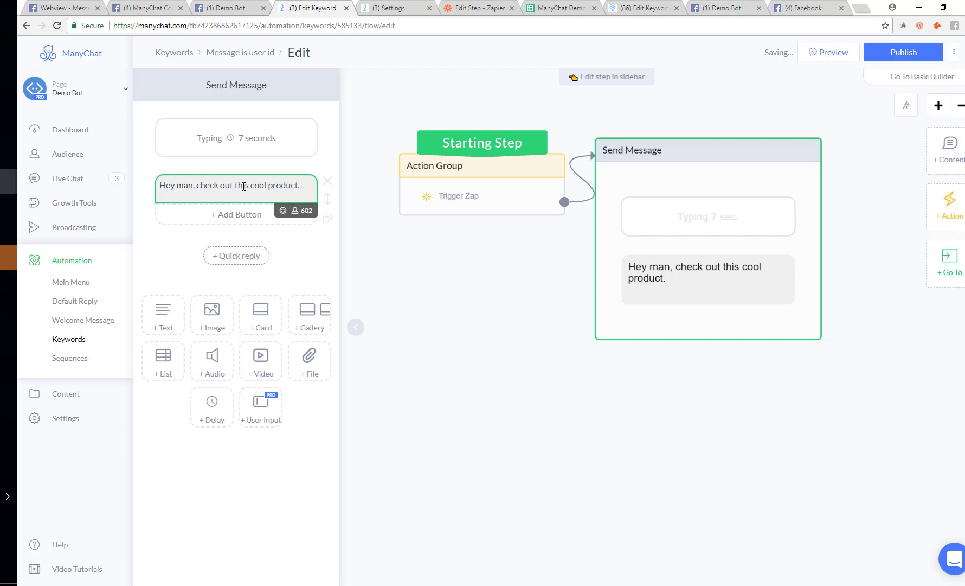
text(.)
key(Return)
Step: Add a button to the message with Open website as its action
click(252, 220)
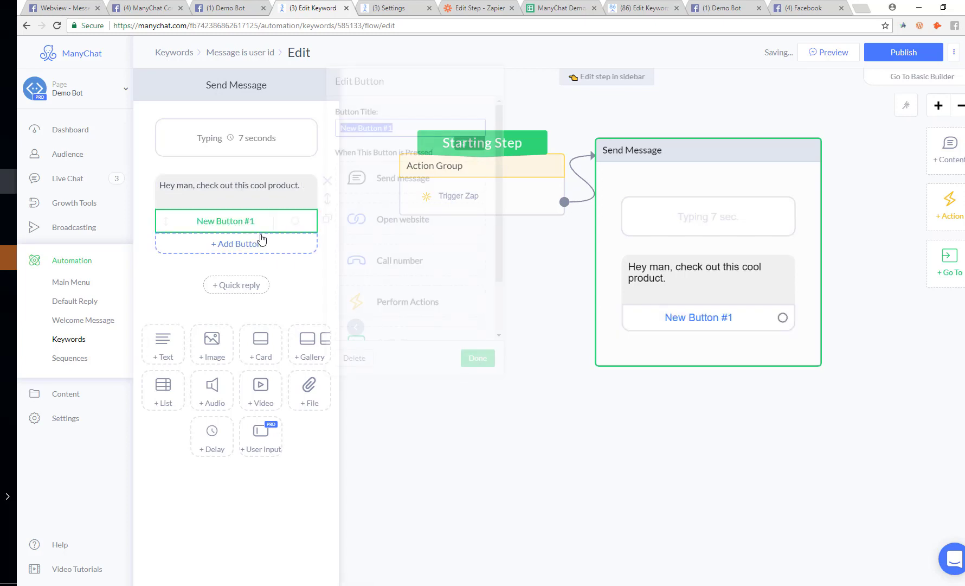
click(401, 220)
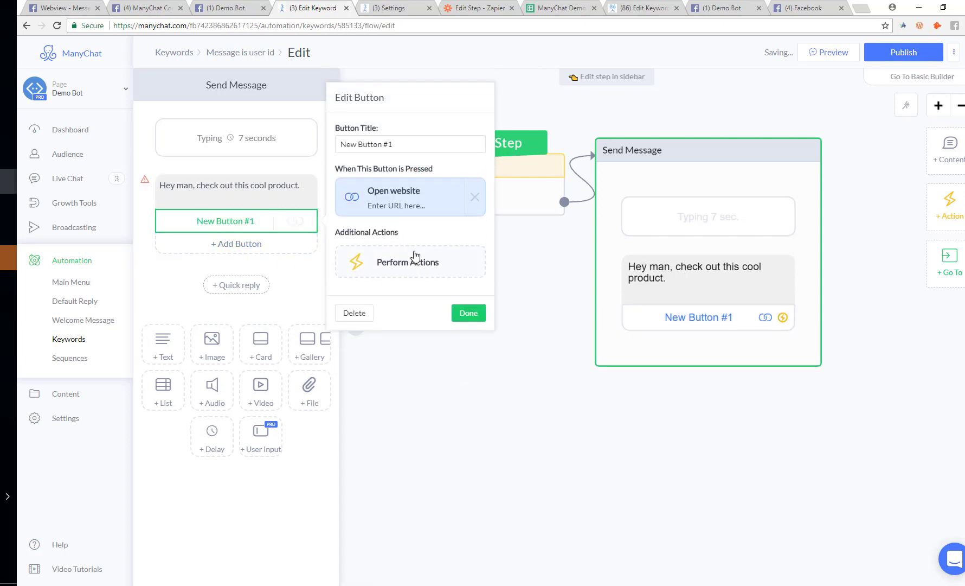
click(421, 222)
click(432, 220)
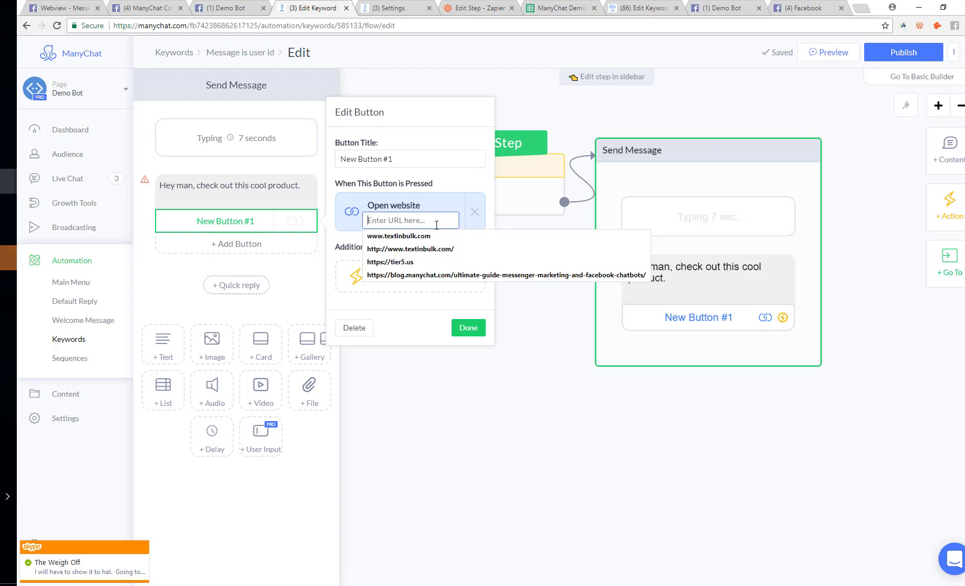
click(290, 188)
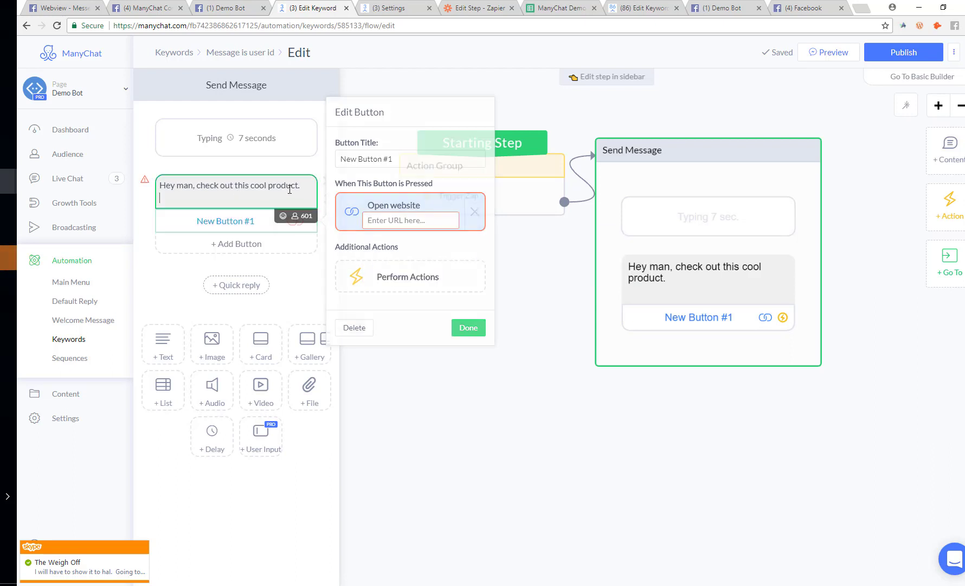
key(Return)
key(Return)
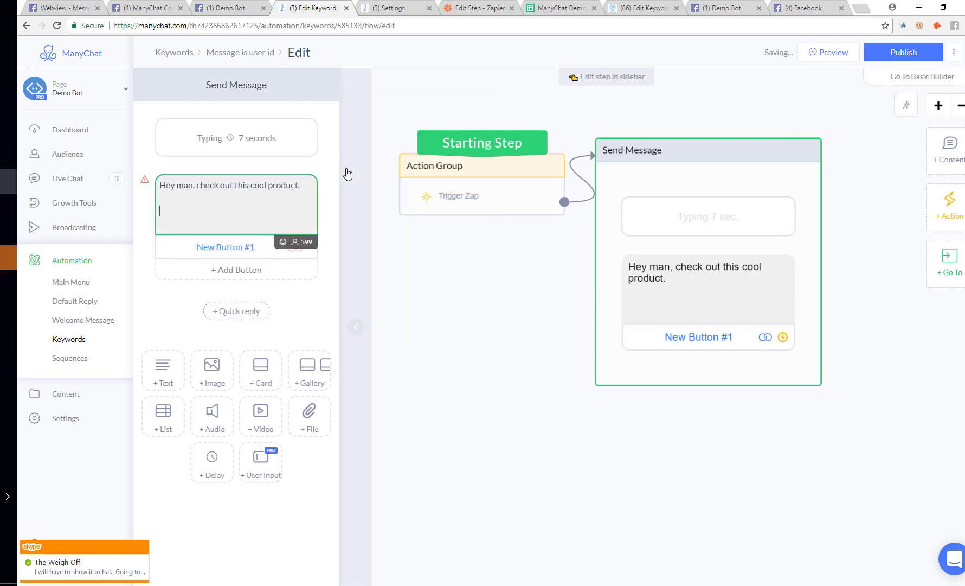
text(https://)
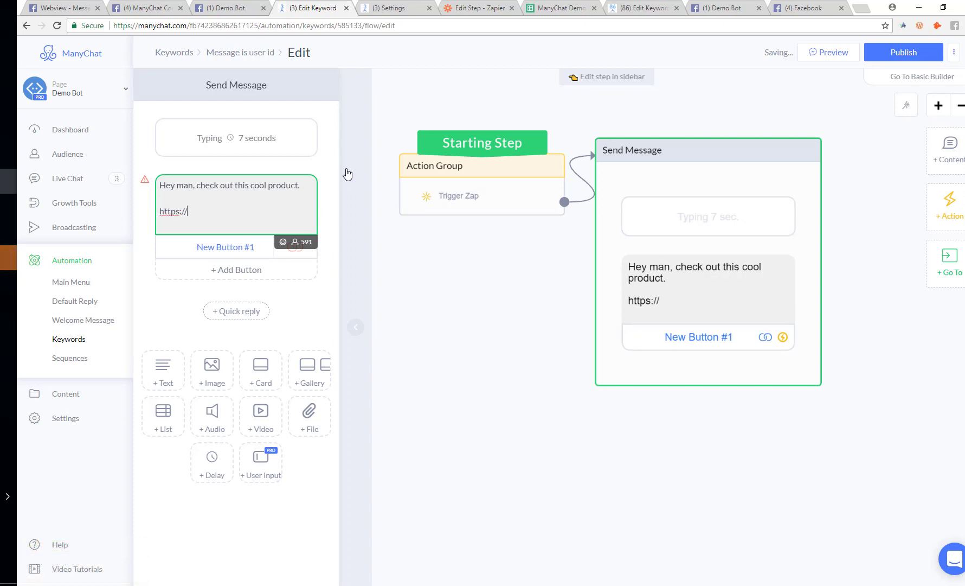
text(www.website.com/?)
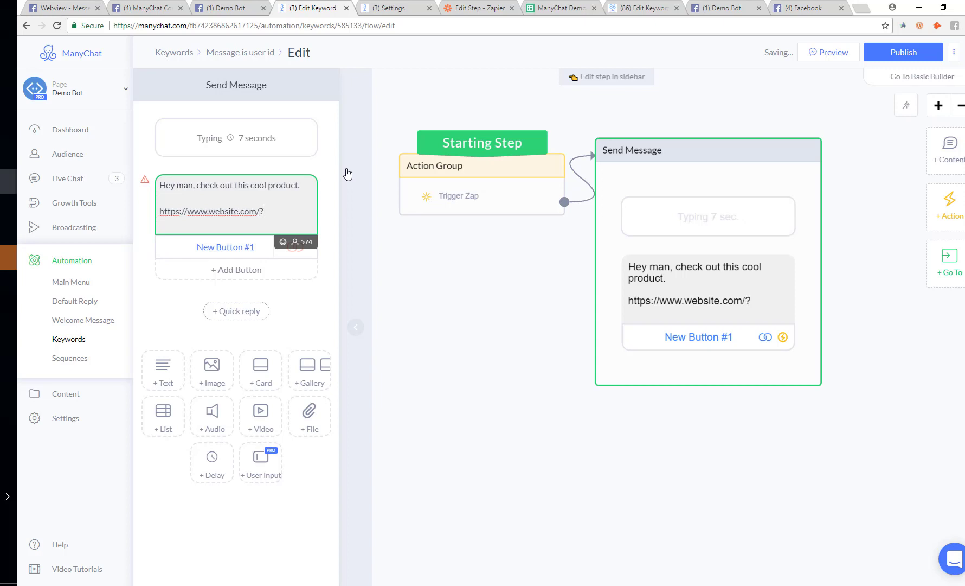
Step: Insert the user-id custom field at the end of the link in the message
click(295, 242)
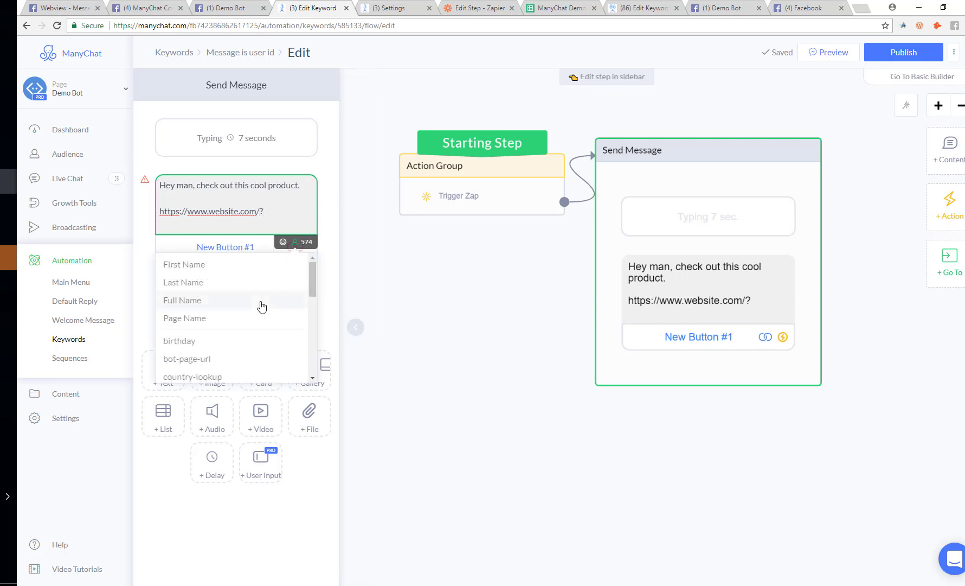
scroll(262, 307, down, 10)
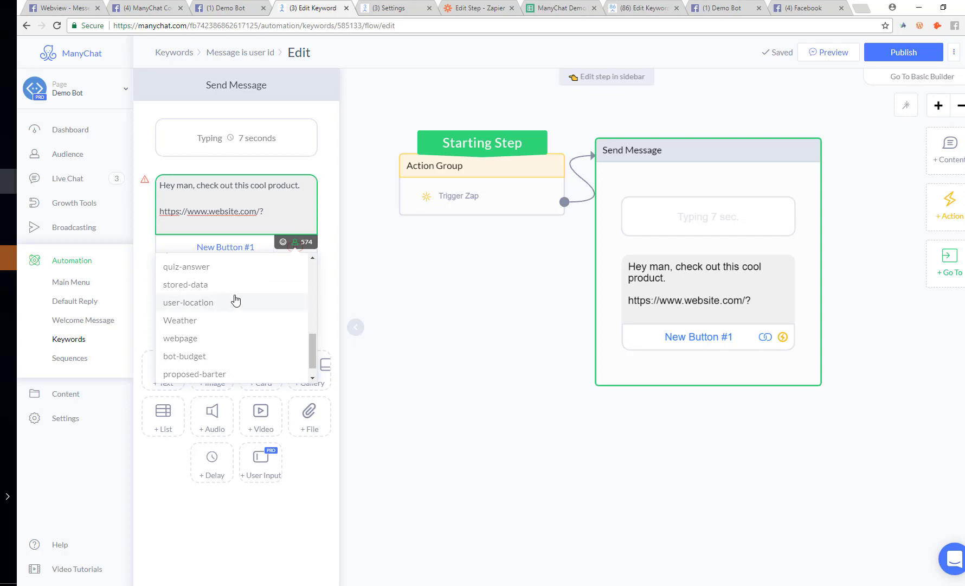
scroll(233, 306, down, 1)
click(204, 371)
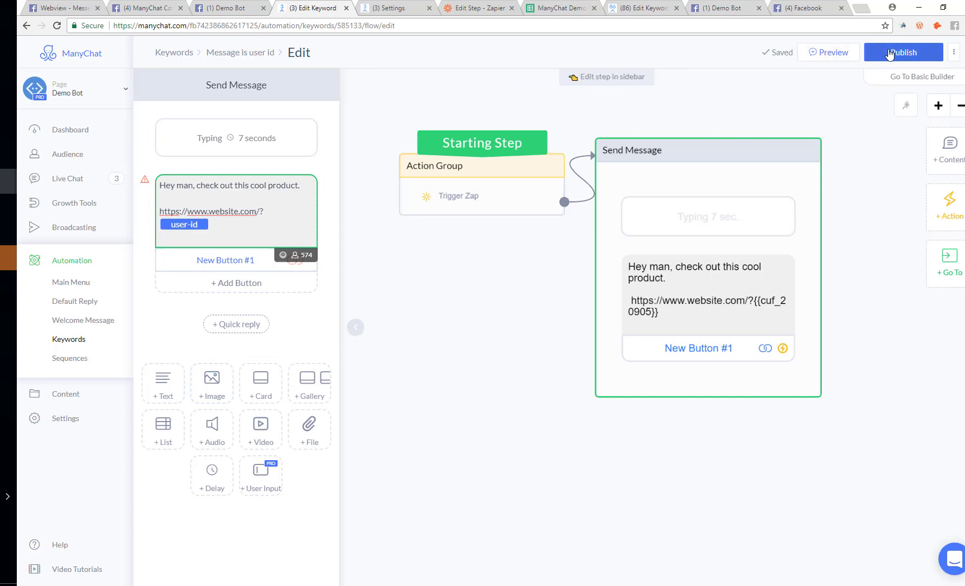
Step: Delete the website button that has no URL from the message and publish the keyword flow
click(889, 53)
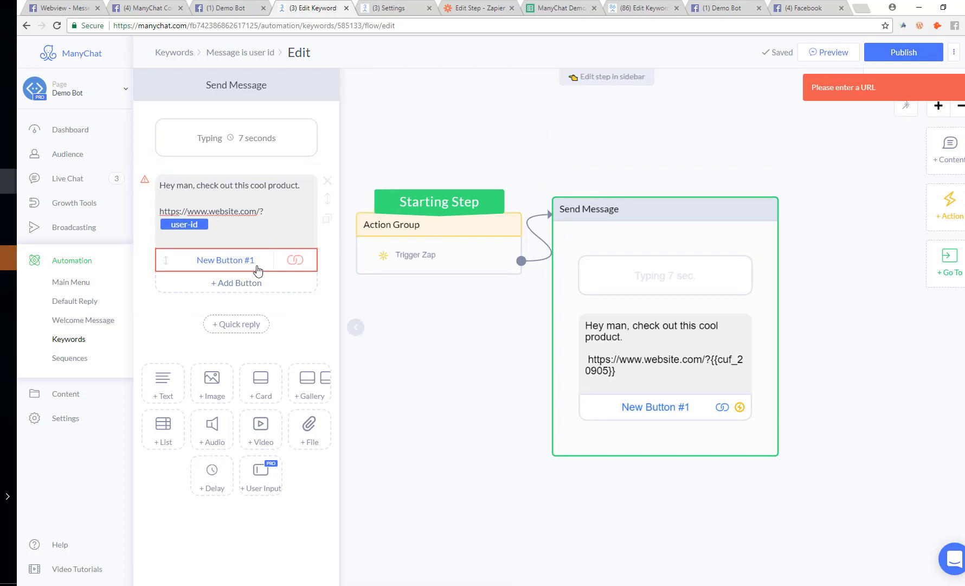
click(252, 266)
click(358, 373)
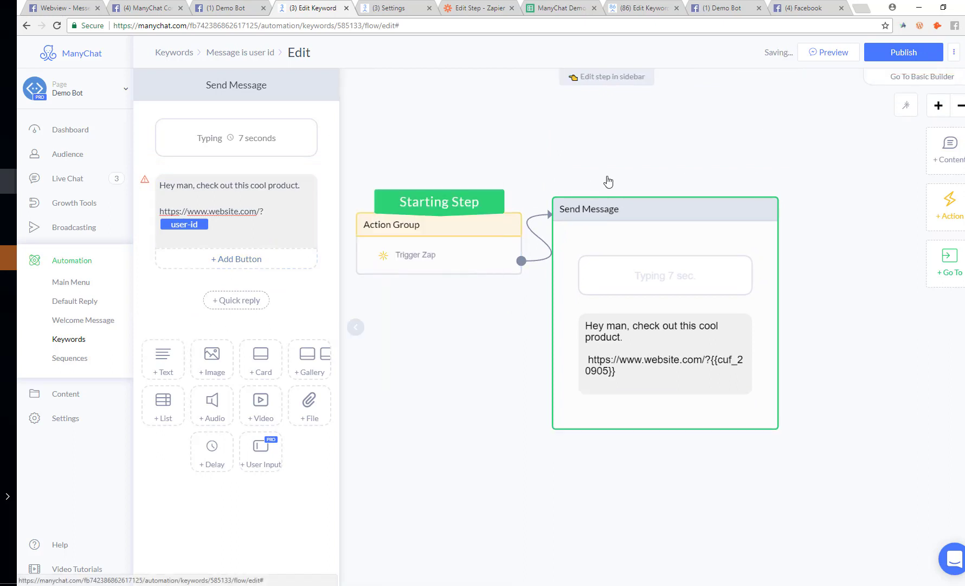
click(890, 58)
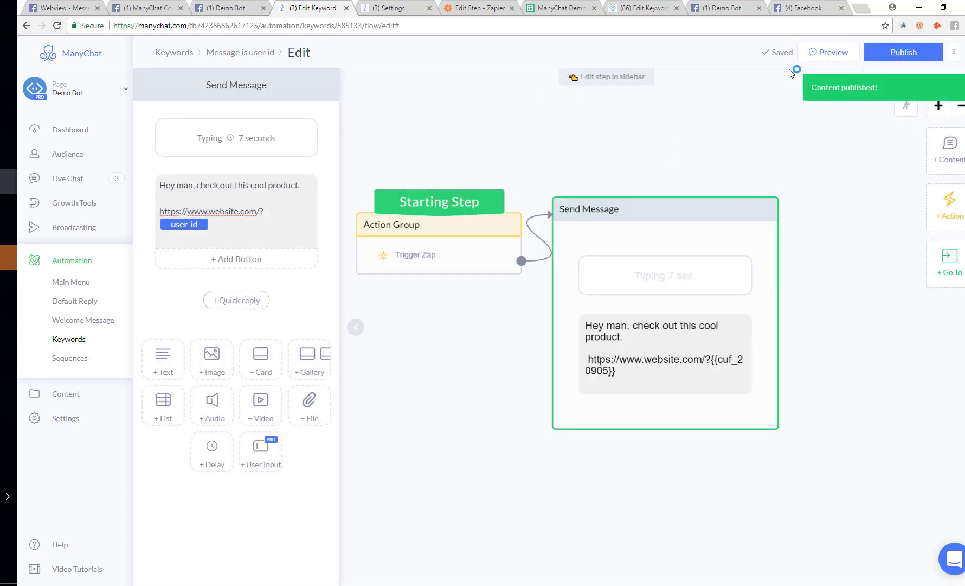
Step: Switch to the ManyChat Community page on Facebook, close the post pop-up and open the Demo Bot conversation
click(233, 7)
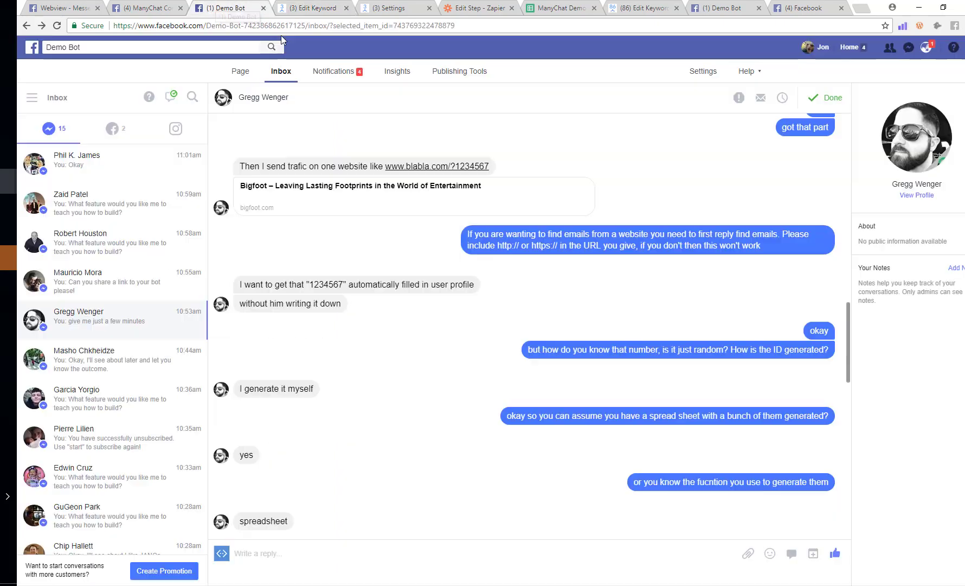
click(150, 5)
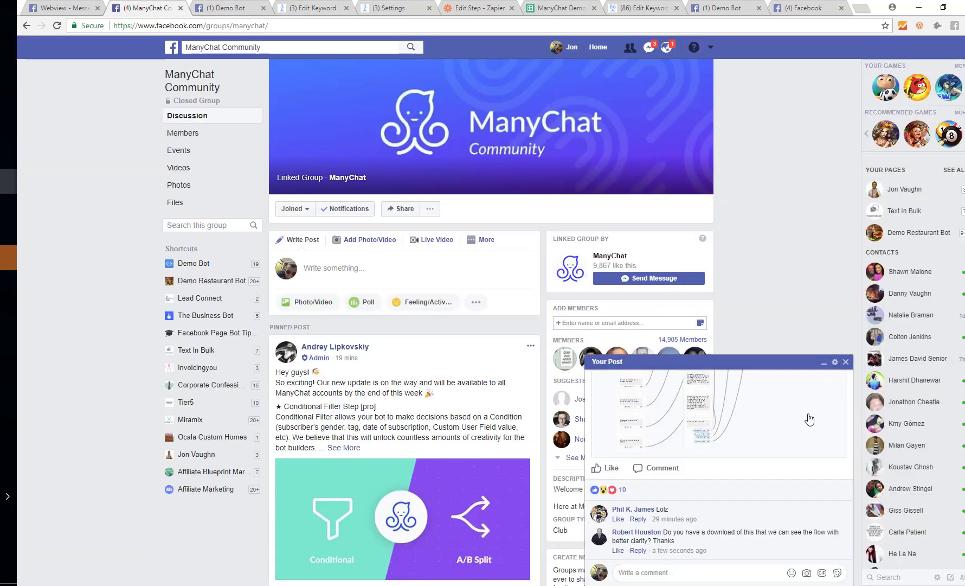
click(847, 363)
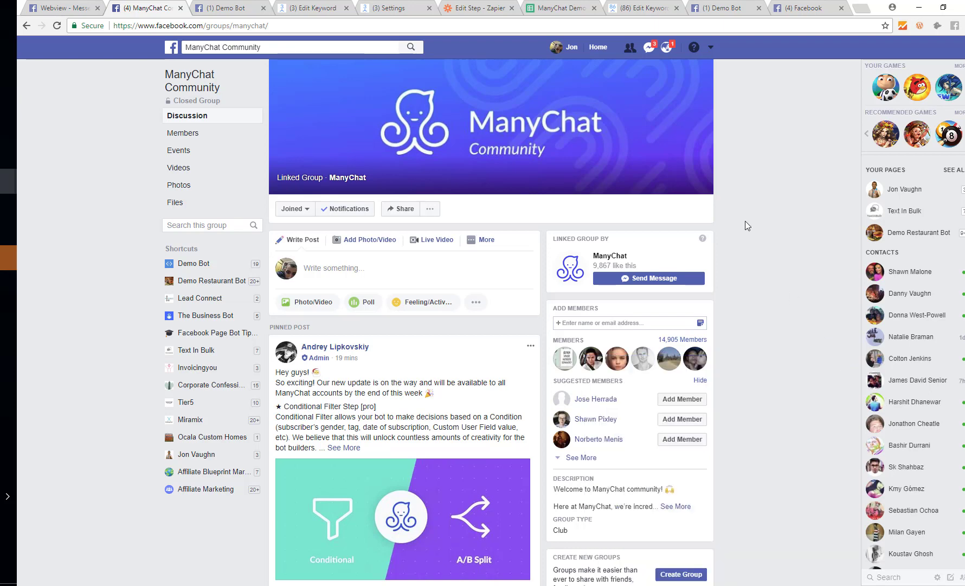
click(649, 49)
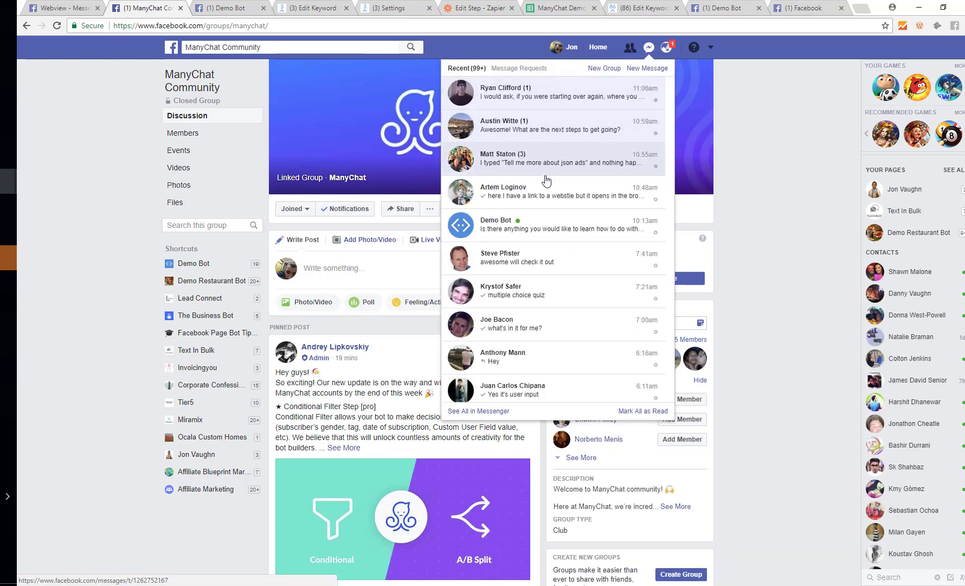
click(538, 236)
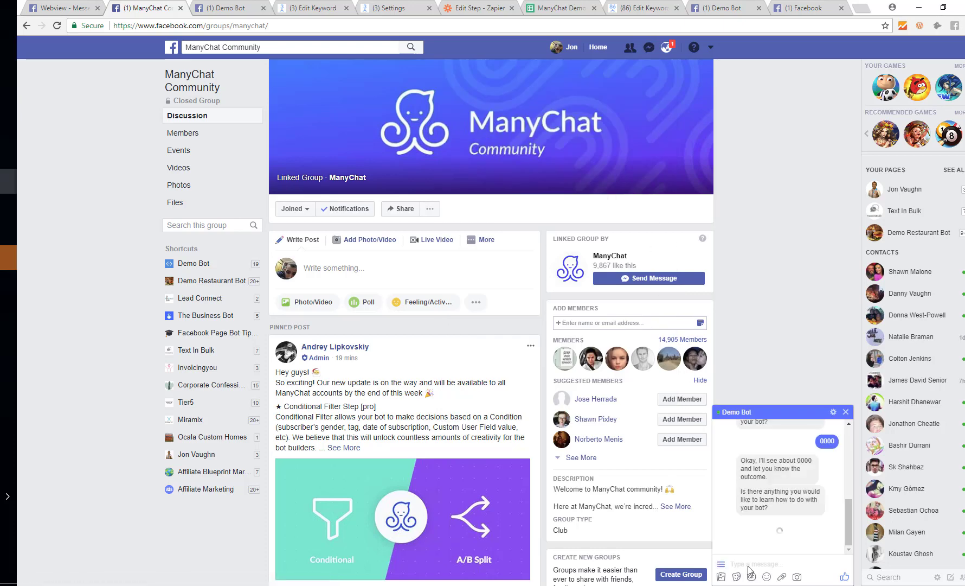
Step: Send the keyword "user id" to Demo Bot in the chat
text(g)
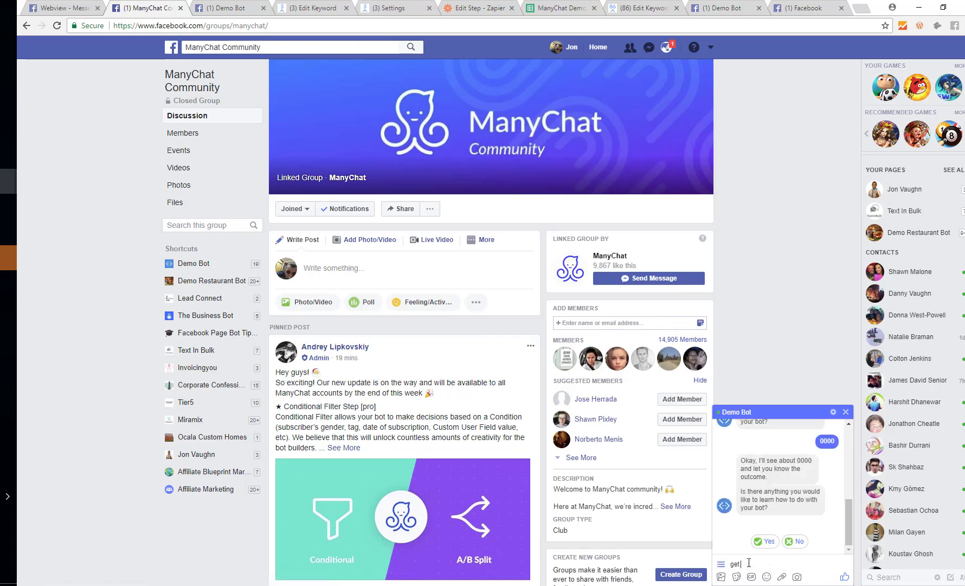
text(et)
key(BackSpace)
key(BackSpace)
key(BackSpace)
text(user id)
key(Return)
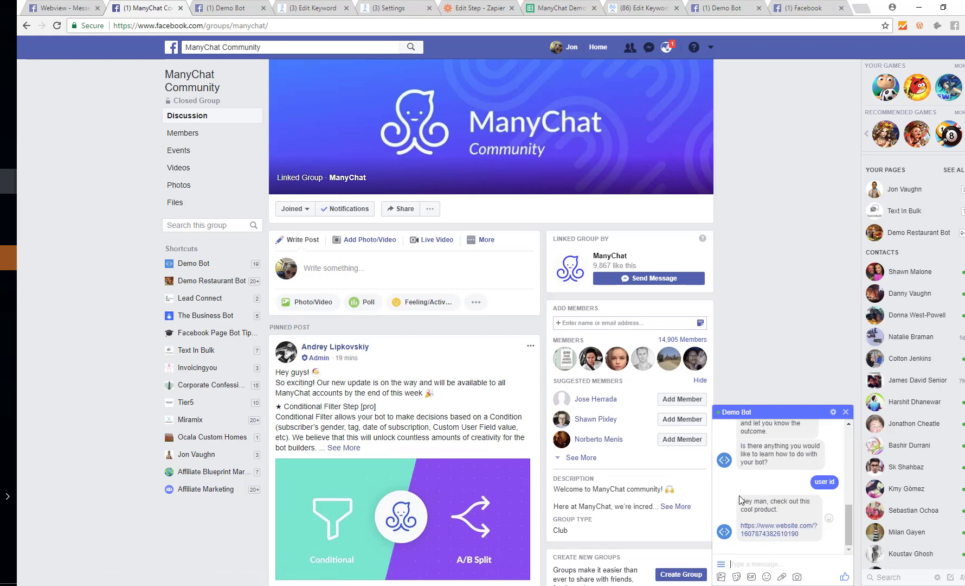
Step: Open the website link in the bot's reply and compare the user ID in the page address with the chat message
click(765, 534)
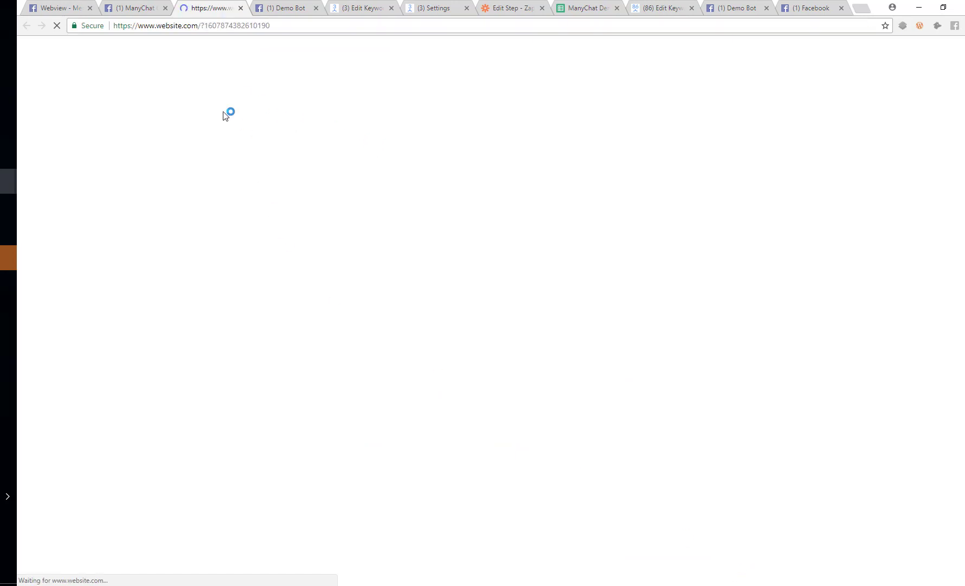
mouse_move(201, 25)
mouse_down()
mouse_move(285, 32)
mouse_move(204, 27)
mouse_up()
click(264, 27)
click(251, 26)
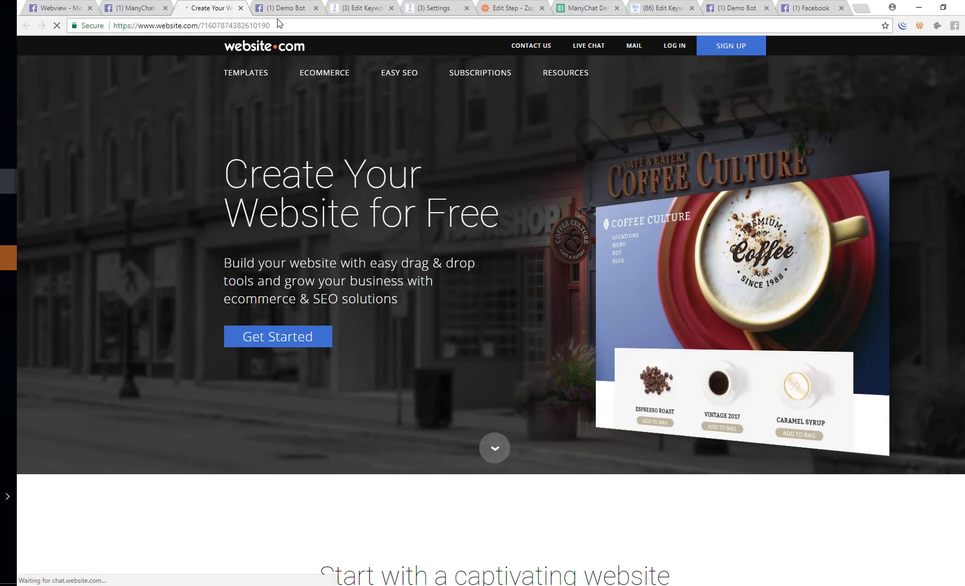
drag(274, 26, 206, 28)
click(307, 26)
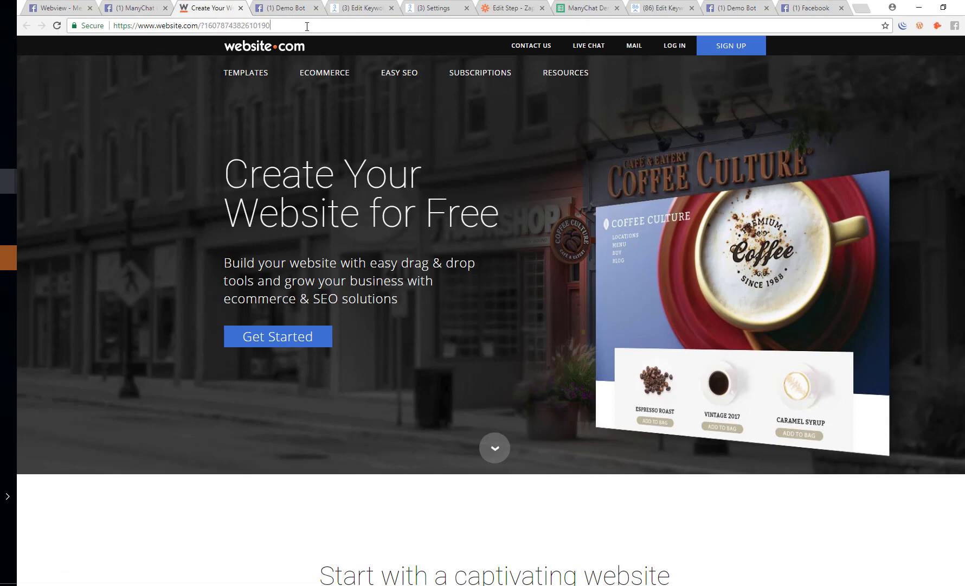
drag(283, 27, 213, 28)
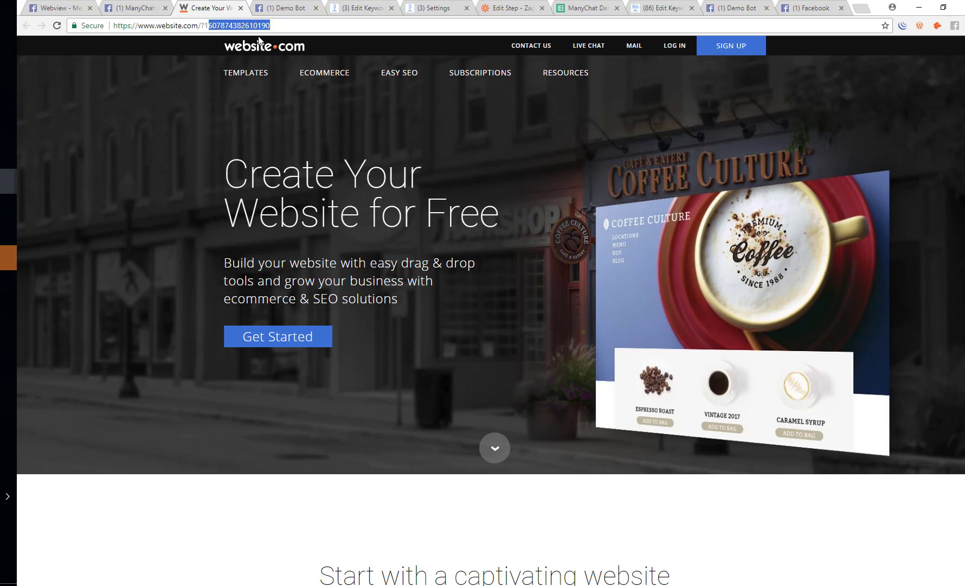
drag(271, 26, 199, 25)
click(310, 28)
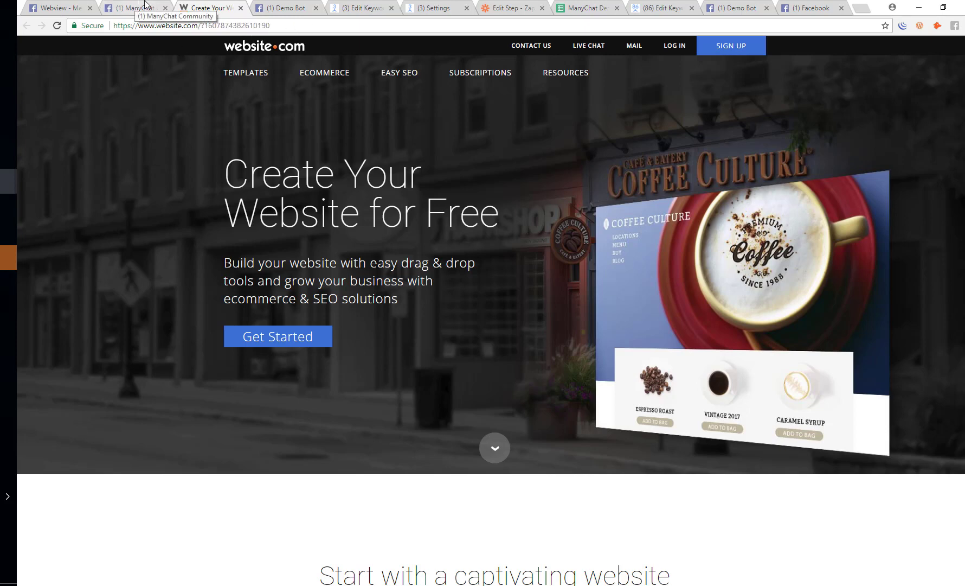
click(110, 6)
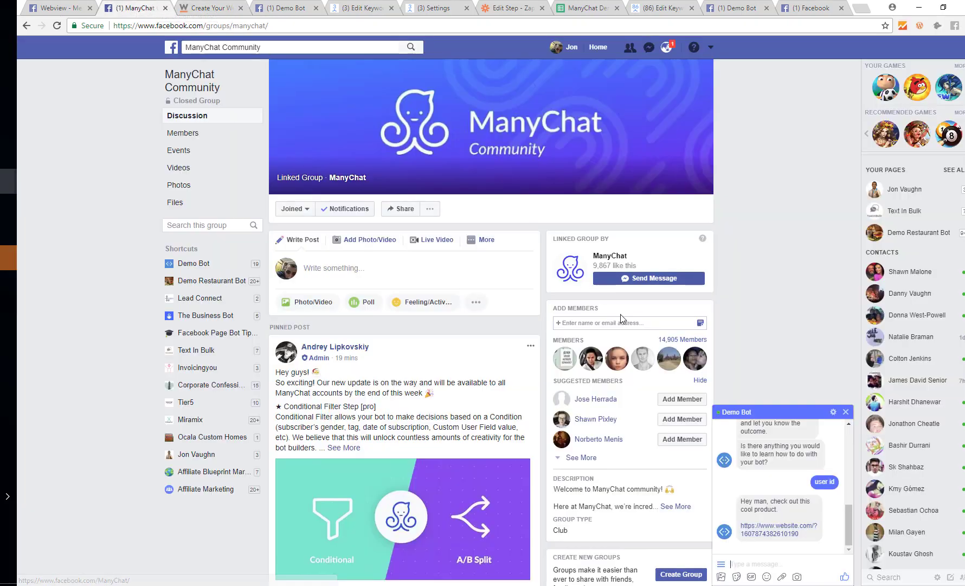
click(773, 537)
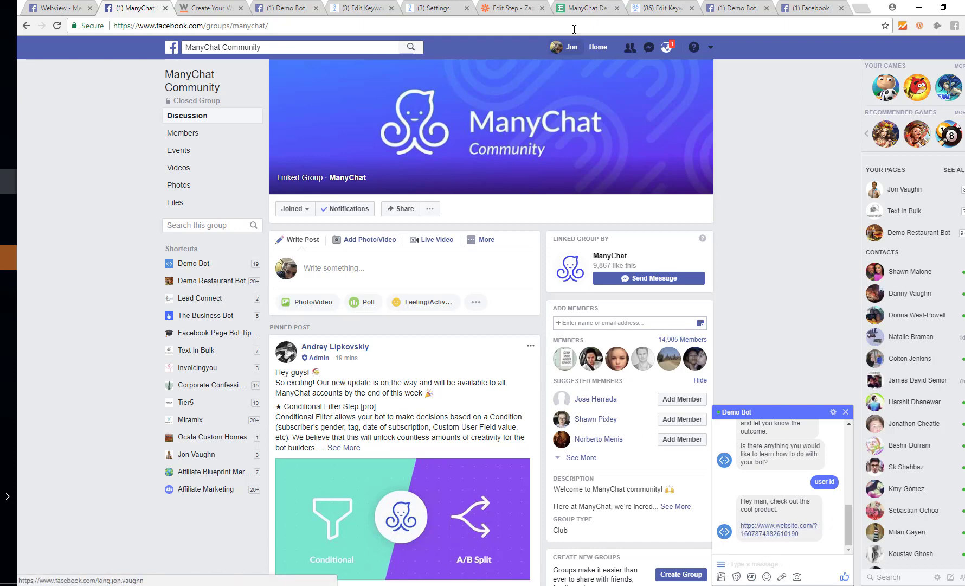
Step: Look over columns A to E in row 1 of the "ManyChat Demo Bot User ID's" spreadsheet
click(574, 9)
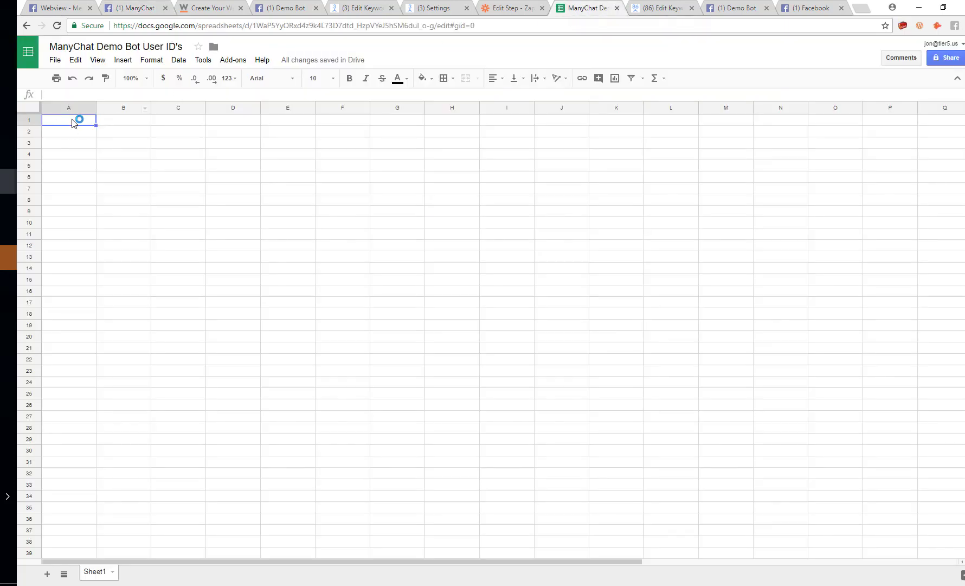
click(118, 120)
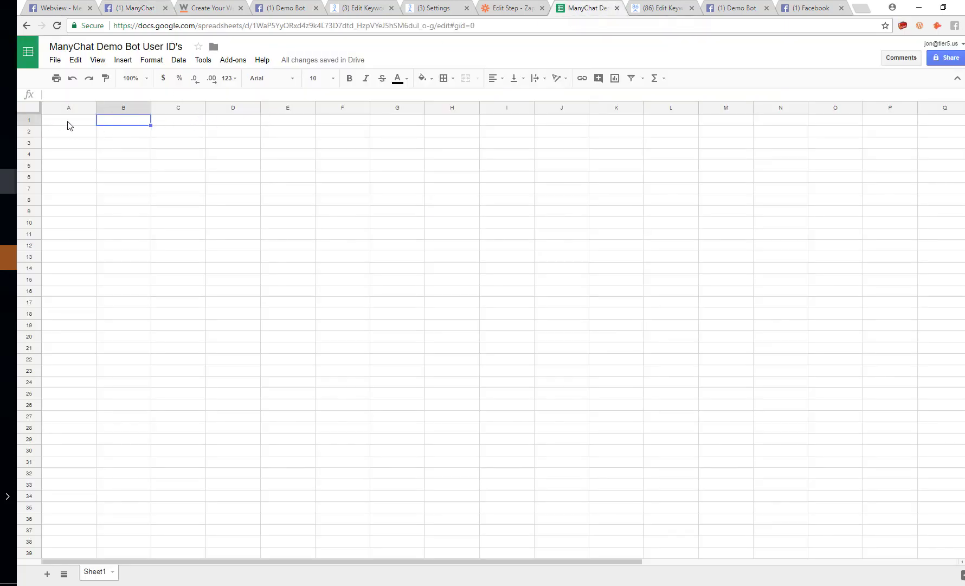
key(Left)
key(Right)
key(Right)
key(Right)
key(Right)
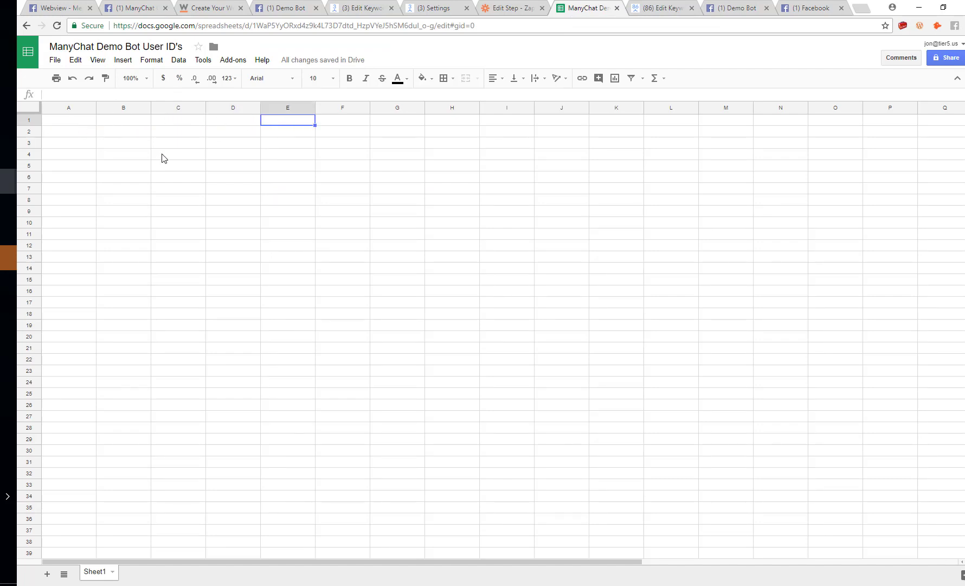
Step: Switch to the set-user-id-demo-bot zap in Zapier and open the template of its Set Custom Field action for review
click(424, 6)
click(495, 8)
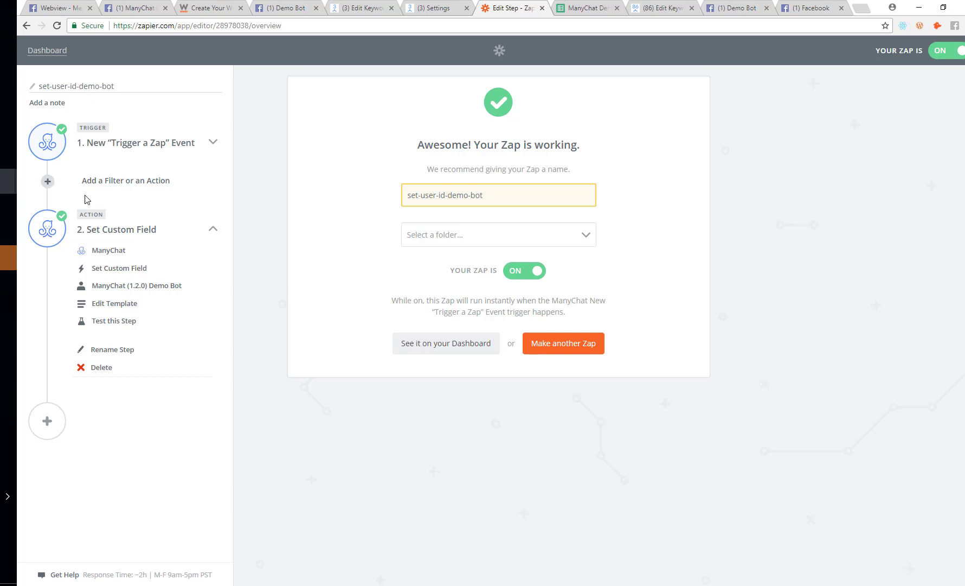
click(111, 303)
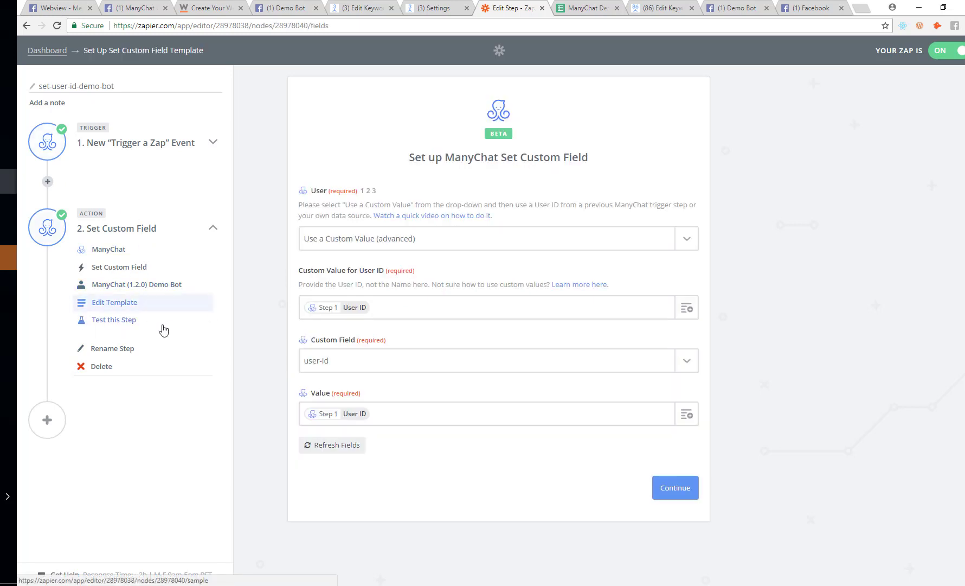